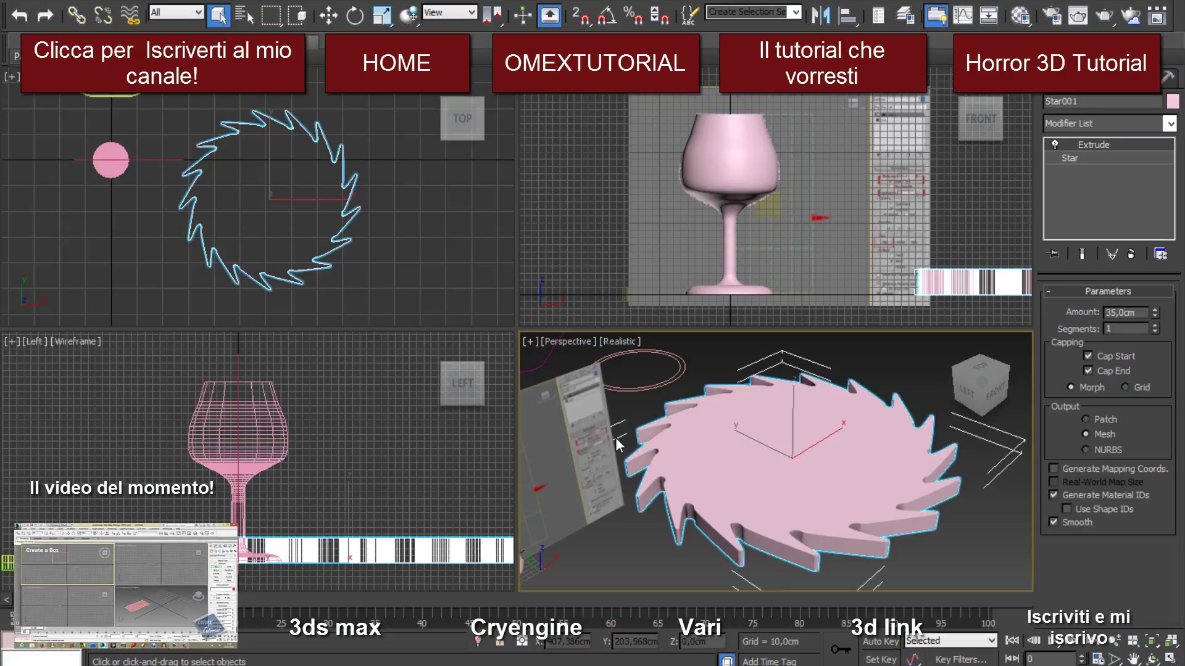
Zoom in and out and orbit the Perspective view to inspect the scene.
scroll(165, 202, up, 2)
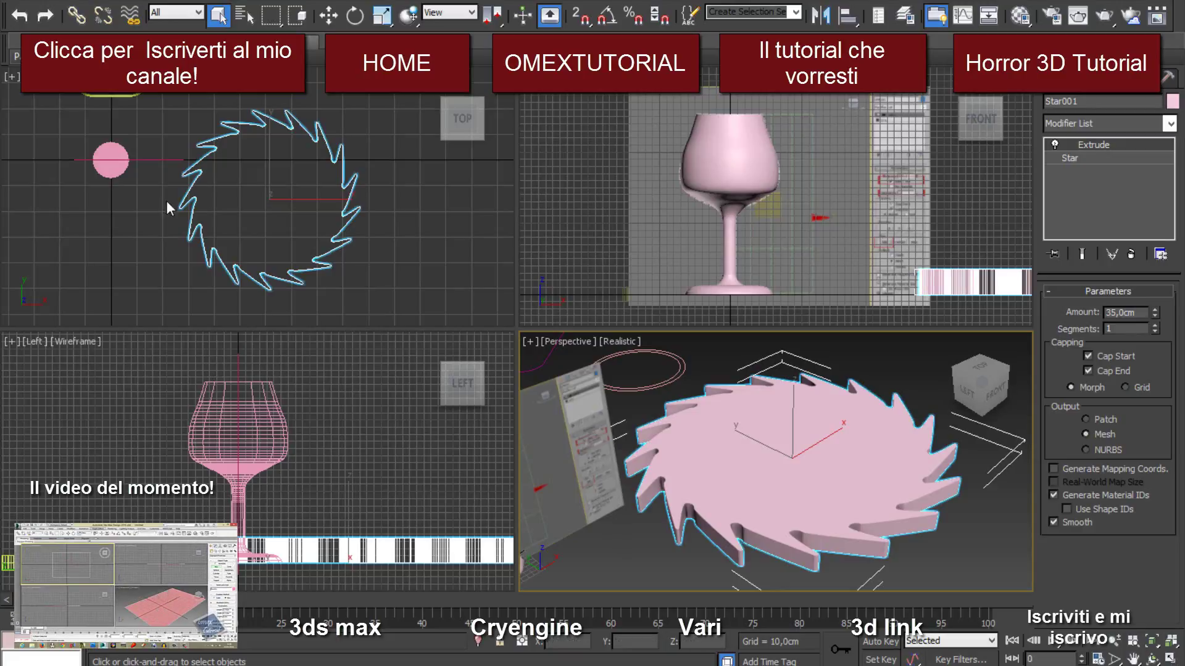
scroll(346, 211, up, 1)
scroll(350, 229, down, 4)
scroll(332, 153, down, 2)
scroll(331, 153, down, 1)
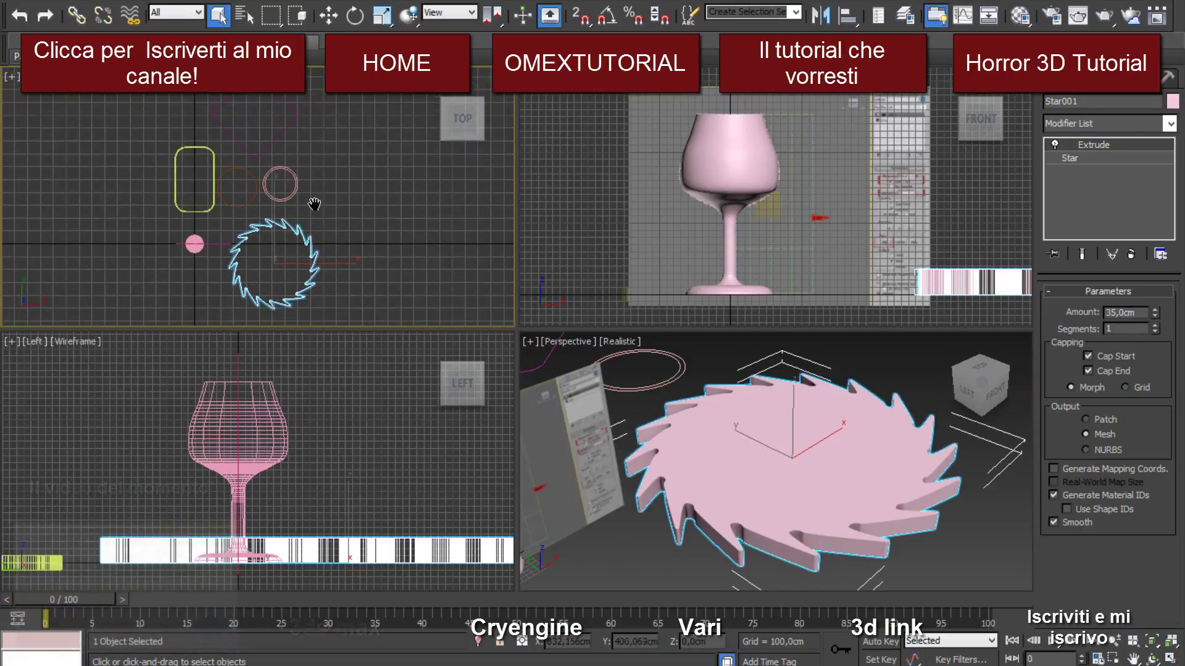
scroll(312, 206, down, 1)
scroll(278, 216, down, 2)
scroll(267, 222, down, 1)
scroll(256, 220, up, 4)
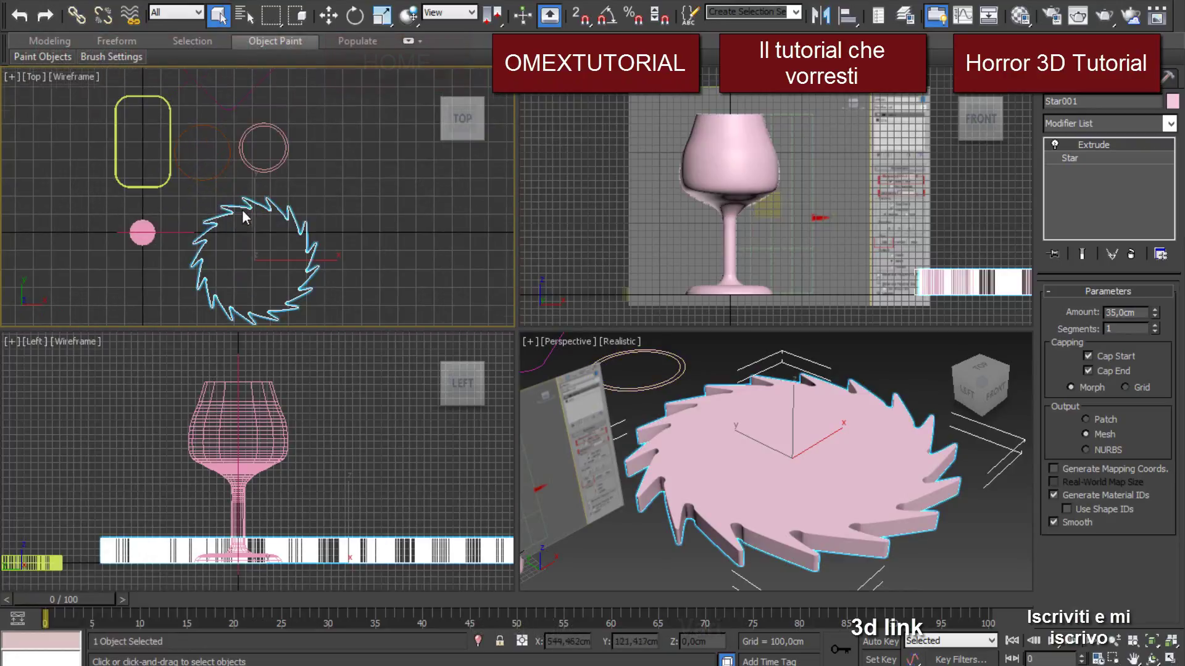
scroll(248, 198, up, 1)
scroll(253, 183, up, 2)
scroll(227, 165, up, 1)
scroll(227, 164, down, 3)
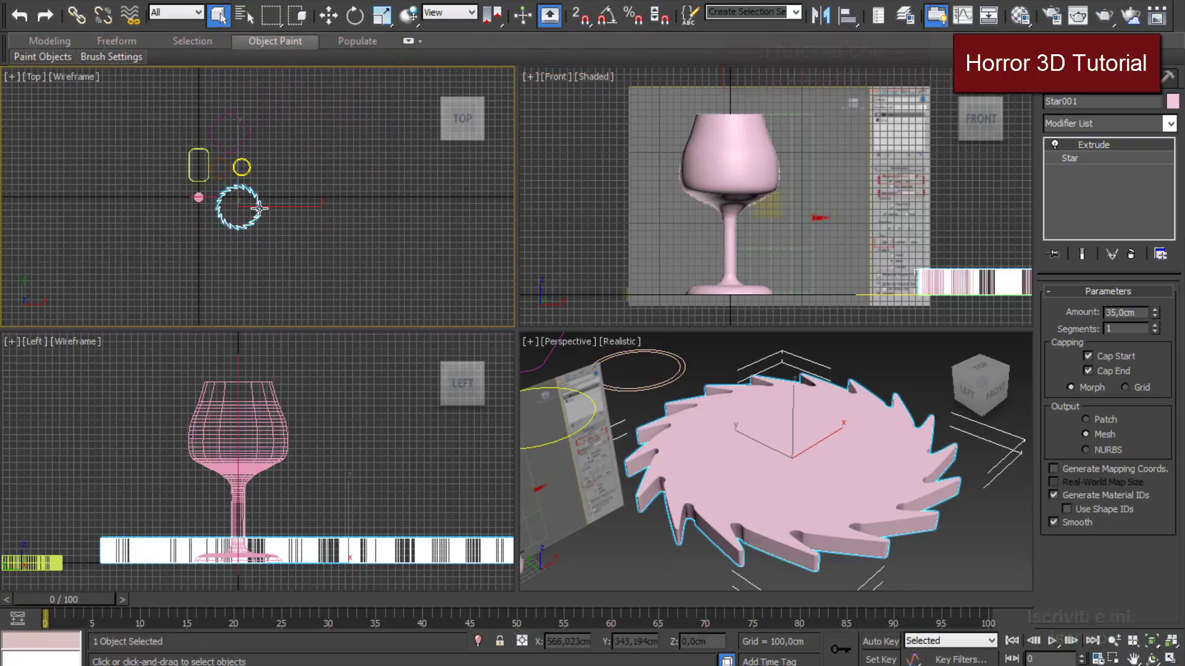
scroll(259, 222, down, 1)
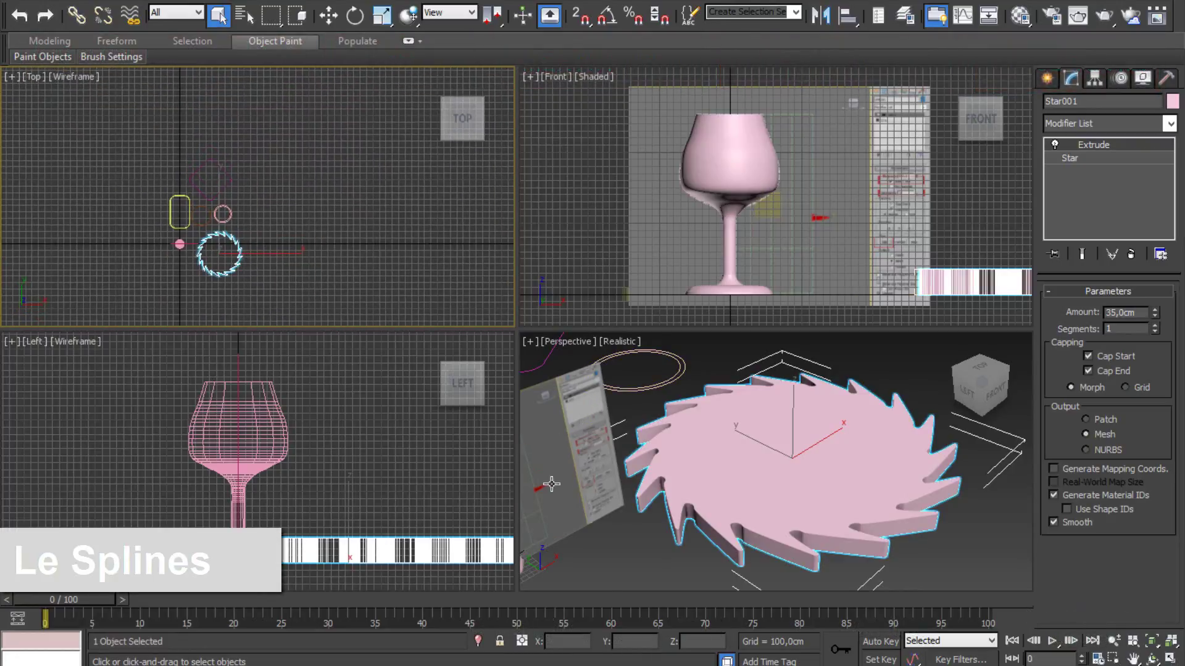
scroll(811, 454, up, 2)
scroll(811, 454, up, 2)
scroll(812, 455, up, 2)
scroll(811, 454, down, 5)
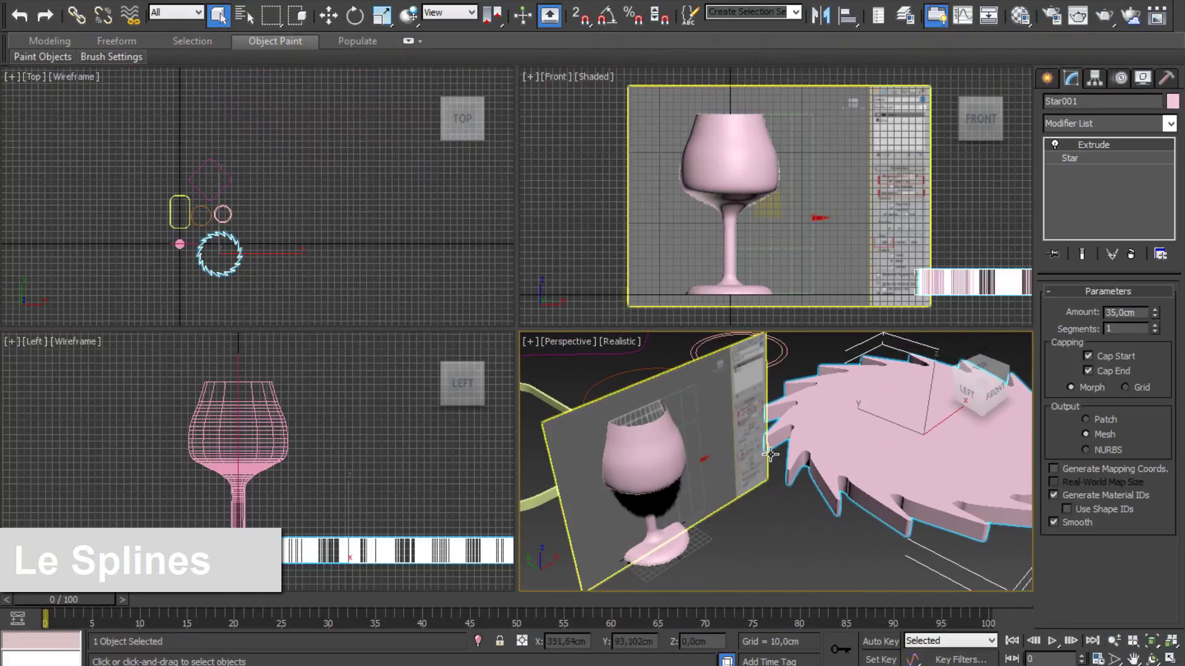
mouse_move(771, 457)
alt+middle_down()
mouse_move(751, 454)
mouse_move(785, 484)
alt+middle_up()
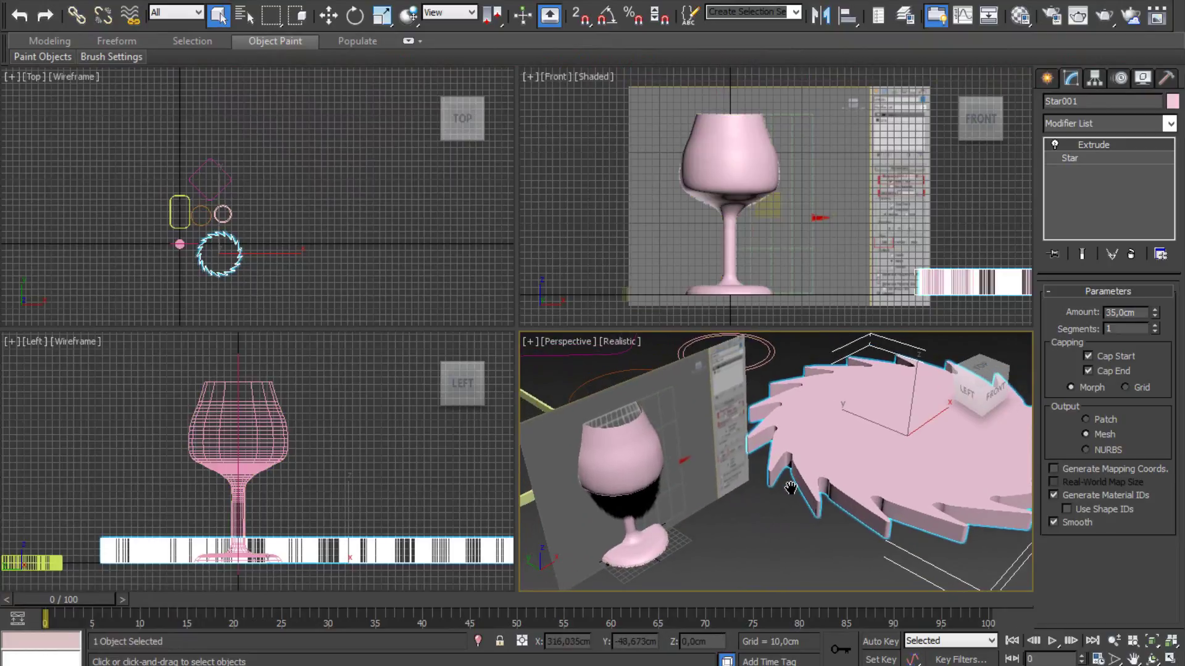
Activate the Top, Front and Left views, panning and zooming the Top view to recentre the shapes.
right_click(327, 171)
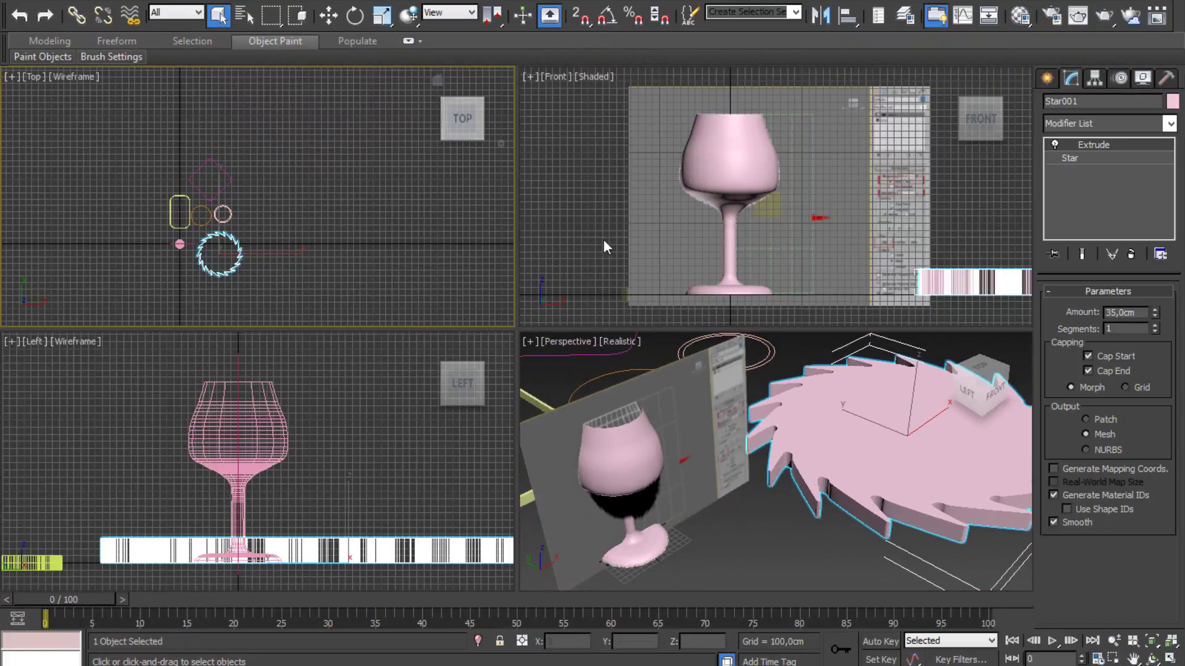
right_click(602, 239)
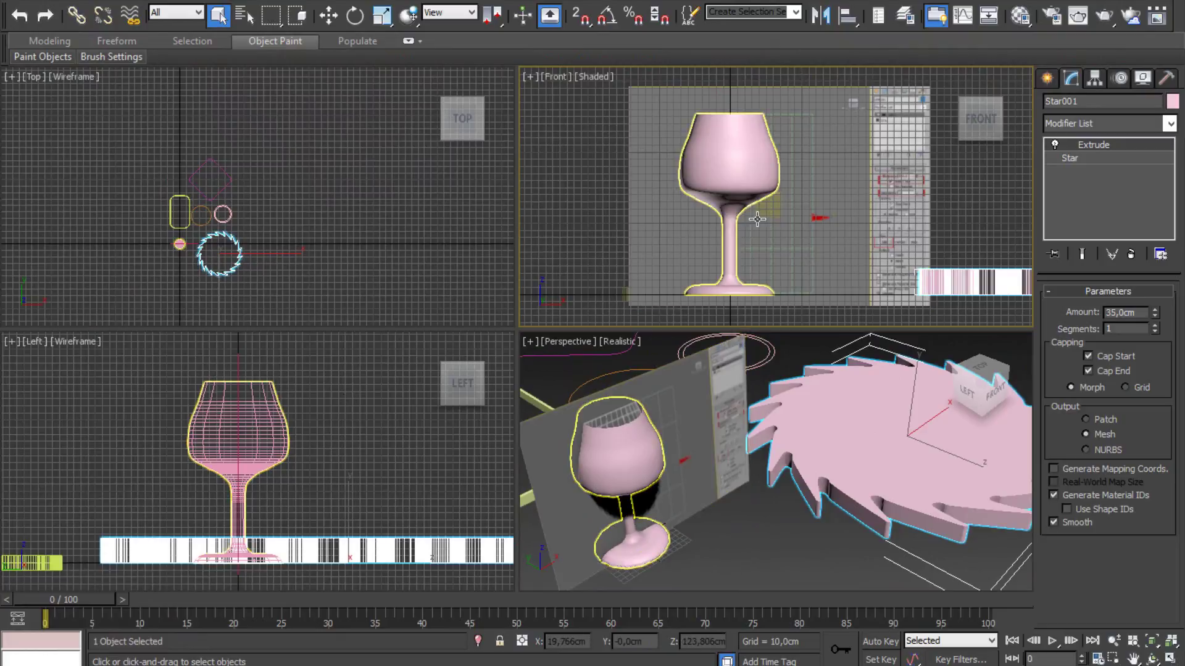
mouse_move(305, 279)
middle_down()
mouse_move(240, 239)
mouse_move(293, 232)
mouse_move(229, 236)
middle_up()
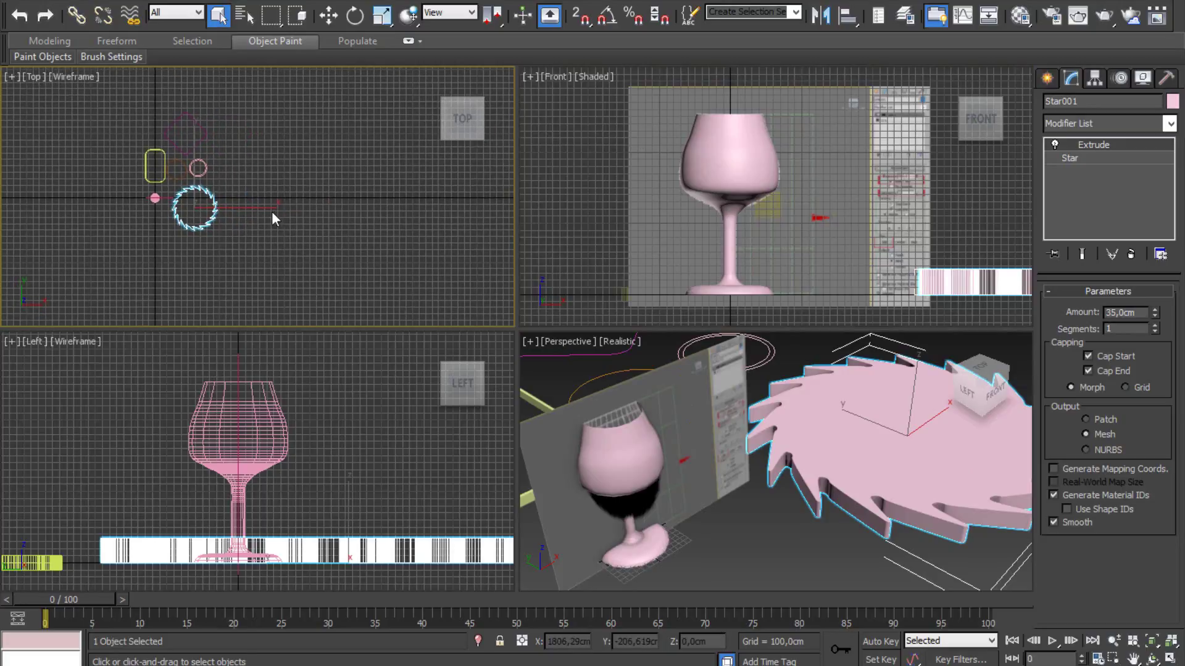
scroll(245, 223, up, 2)
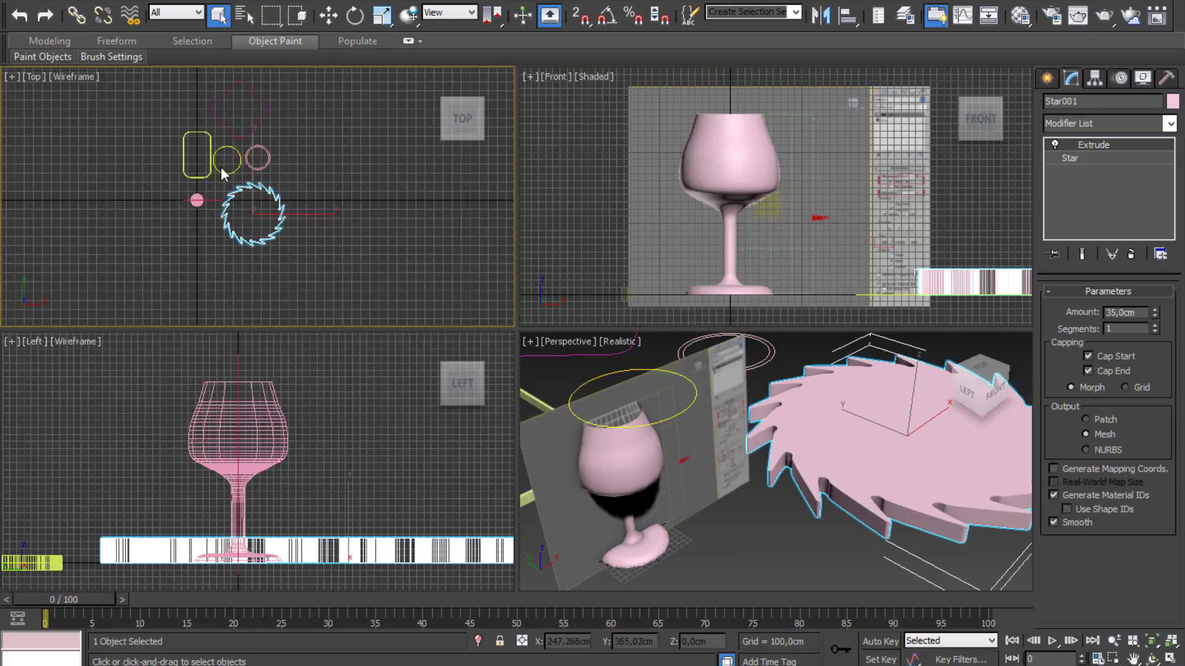
scroll(153, 206, up, 2)
scroll(296, 191, down, 2)
mouse_move(322, 192)
middle_down()
mouse_move(247, 223)
mouse_move(236, 258)
middle_up()
scroll(262, 221, up, 1)
scroll(272, 207, up, 3)
scroll(245, 193, down, 4)
scroll(246, 223, up, 1)
scroll(233, 238, up, 2)
scroll(233, 237, down, 2)
scroll(235, 237, down, 1)
scroll(222, 253, up, 2)
scroll(253, 247, down, 2)
scroll(253, 259, down, 1)
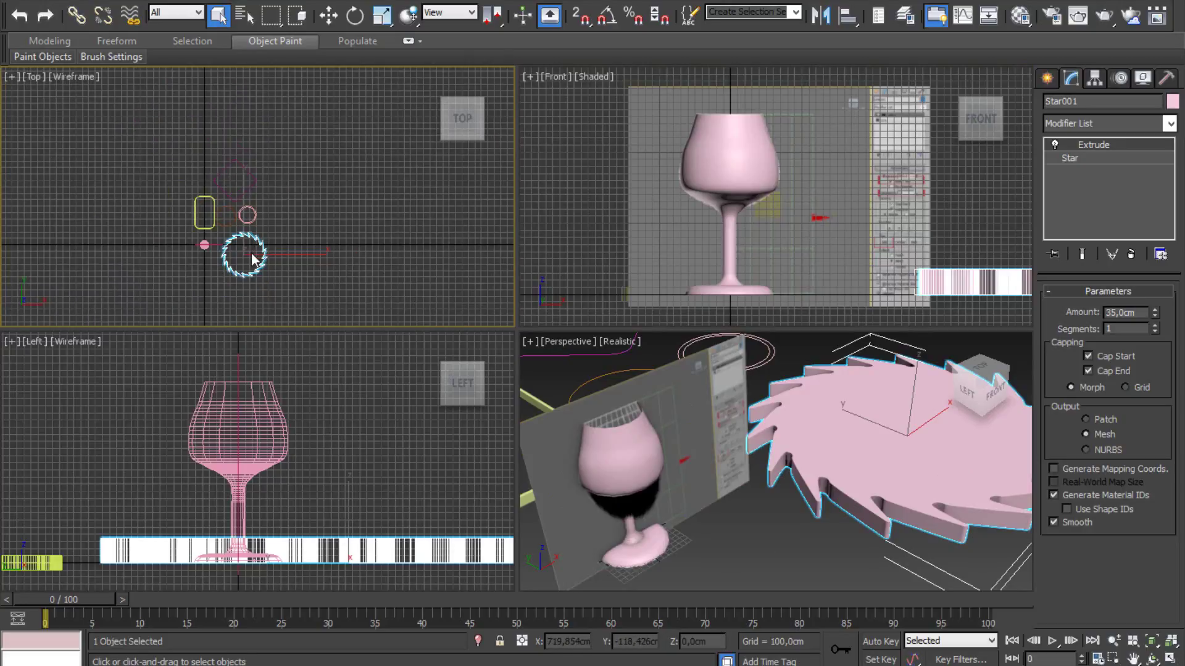
mouse_move(286, 259)
middle_down()
mouse_move(228, 259)
mouse_move(304, 254)
mouse_move(211, 235)
middle_up()
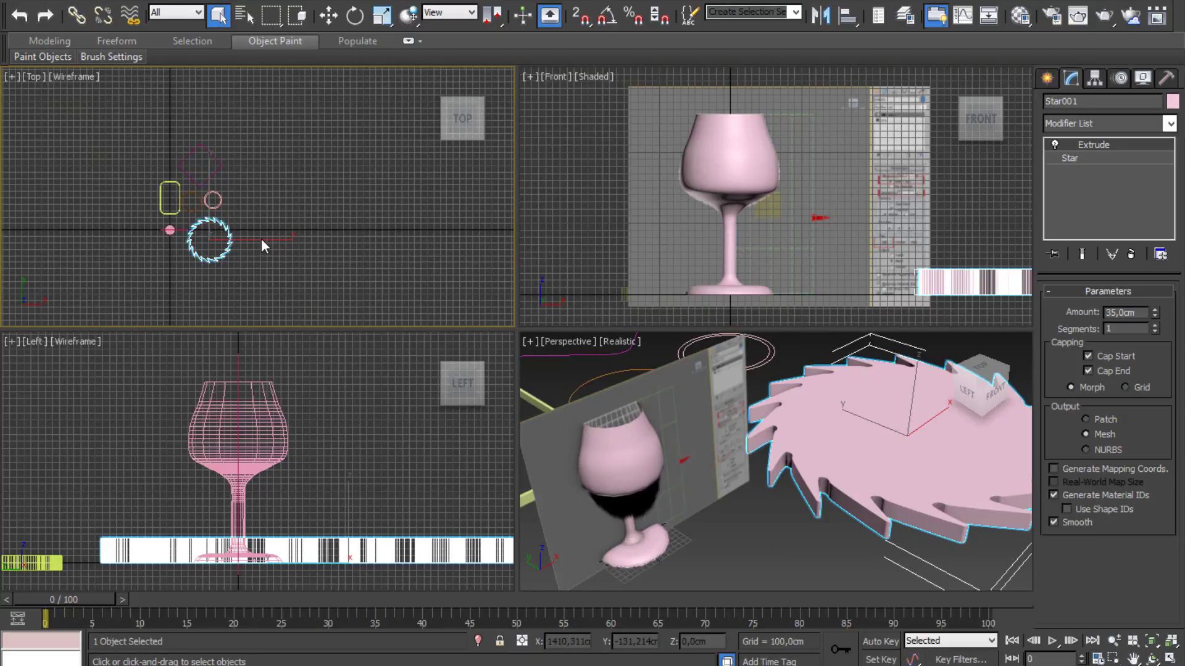
mouse_move(238, 251)
middle_down()
mouse_move(268, 249)
mouse_move(217, 241)
middle_up()
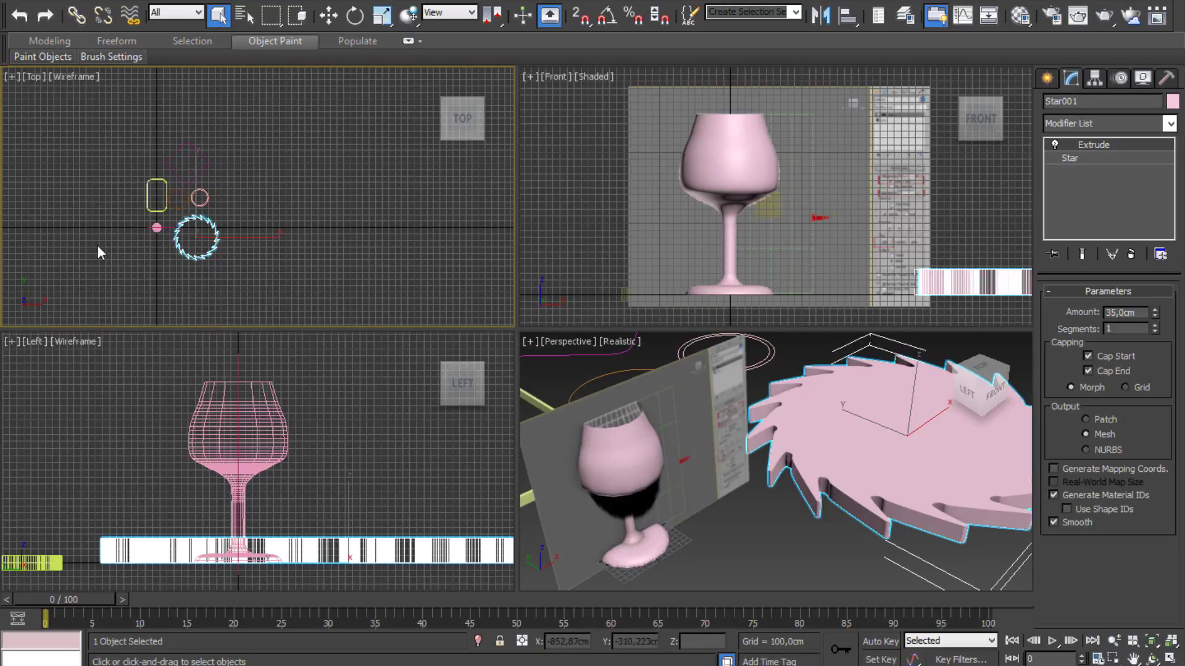
mouse_move(261, 281)
middle_down()
mouse_move(256, 264)
mouse_move(276, 272)
middle_up()
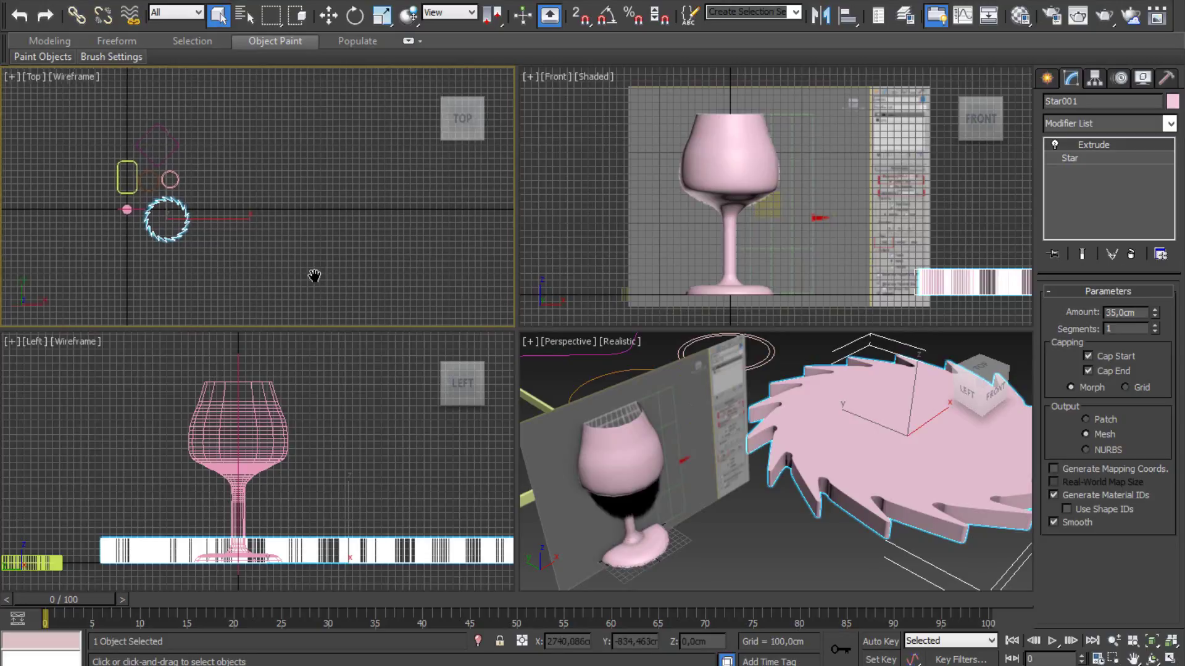
right_click(278, 478)
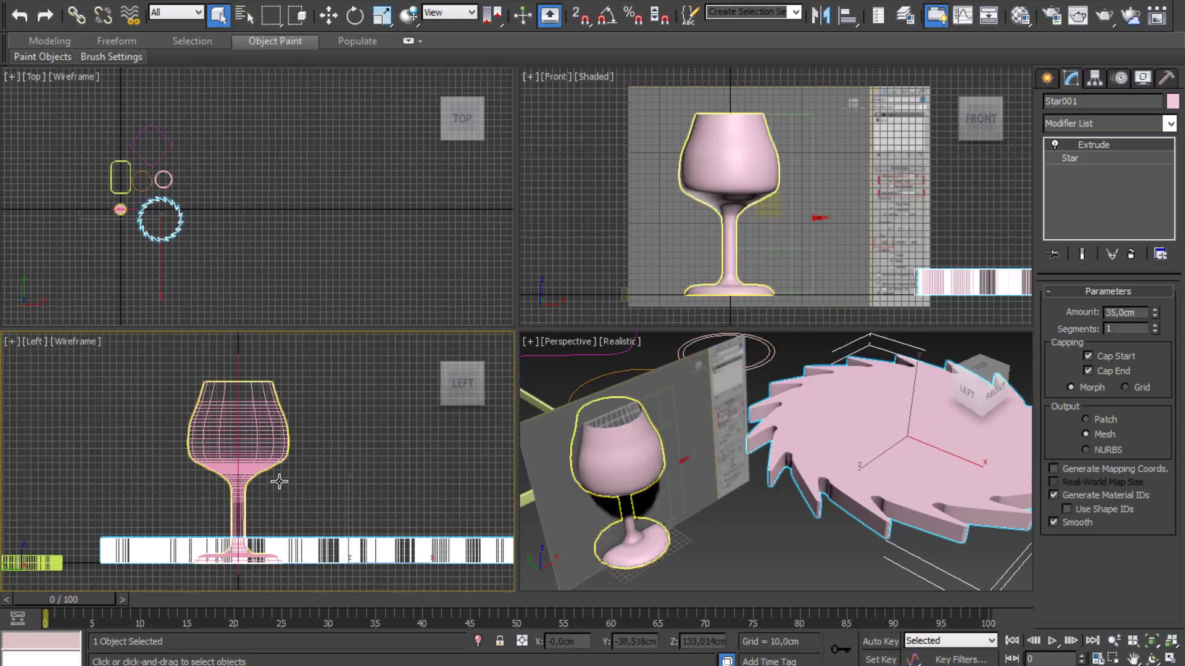
Select the wine glass Line001 and isolate it, hiding every other object.
scroll(277, 479, up, 5)
scroll(281, 478, down, 3)
click(284, 476)
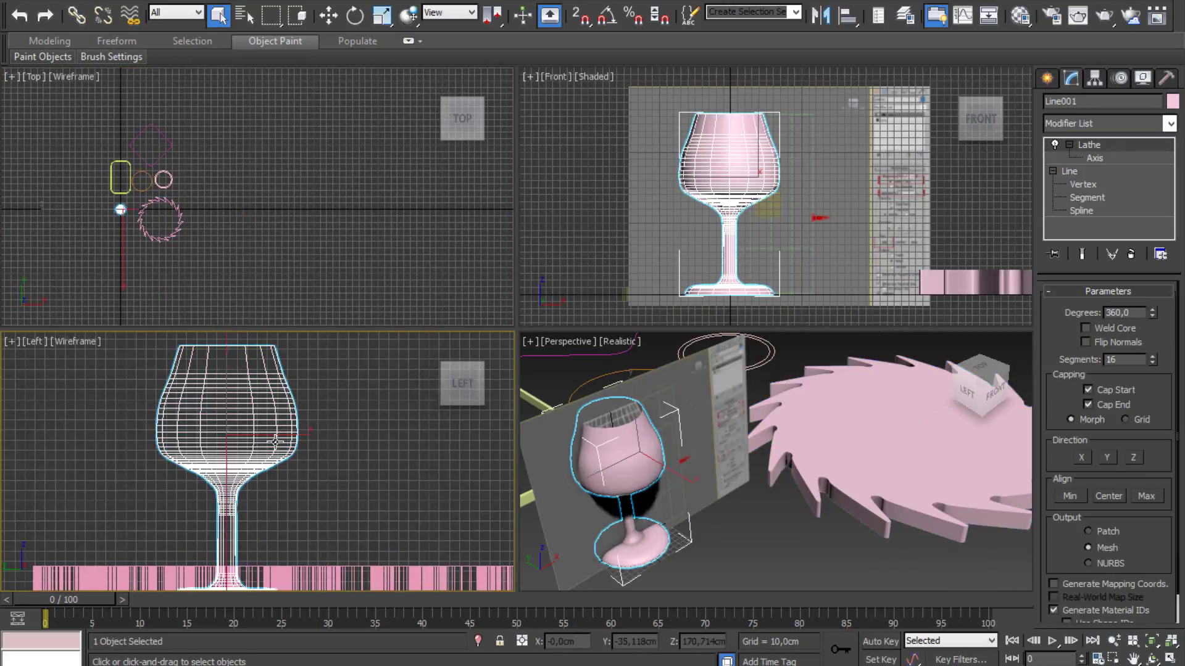
right_click(259, 425)
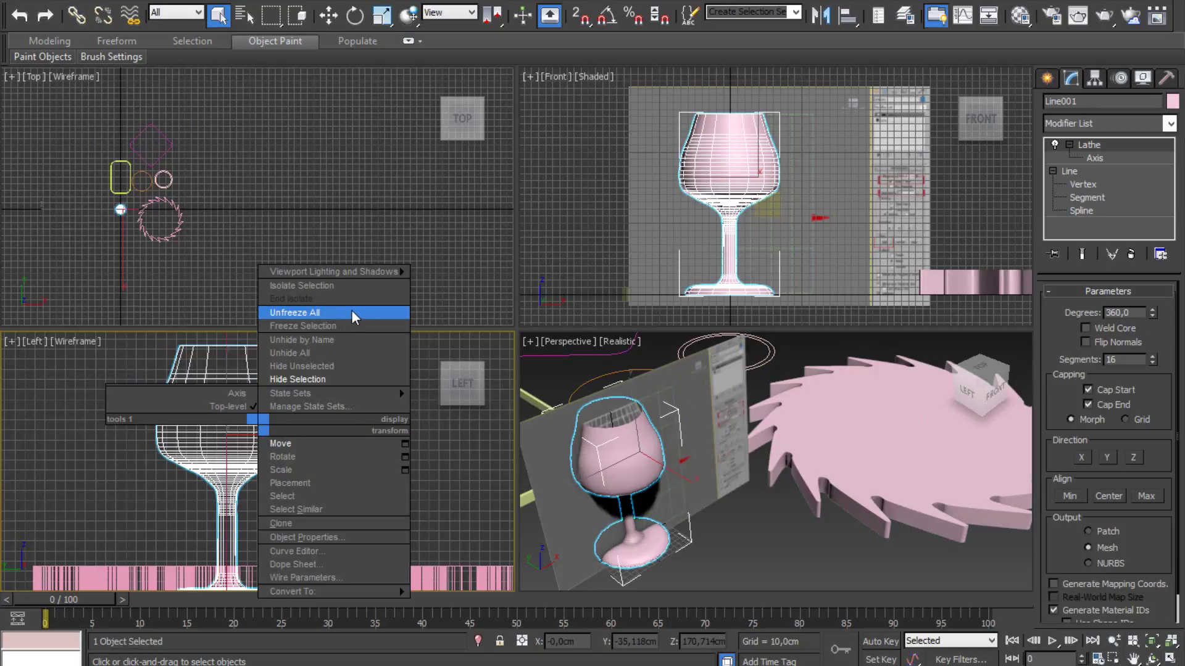
click(302, 285)
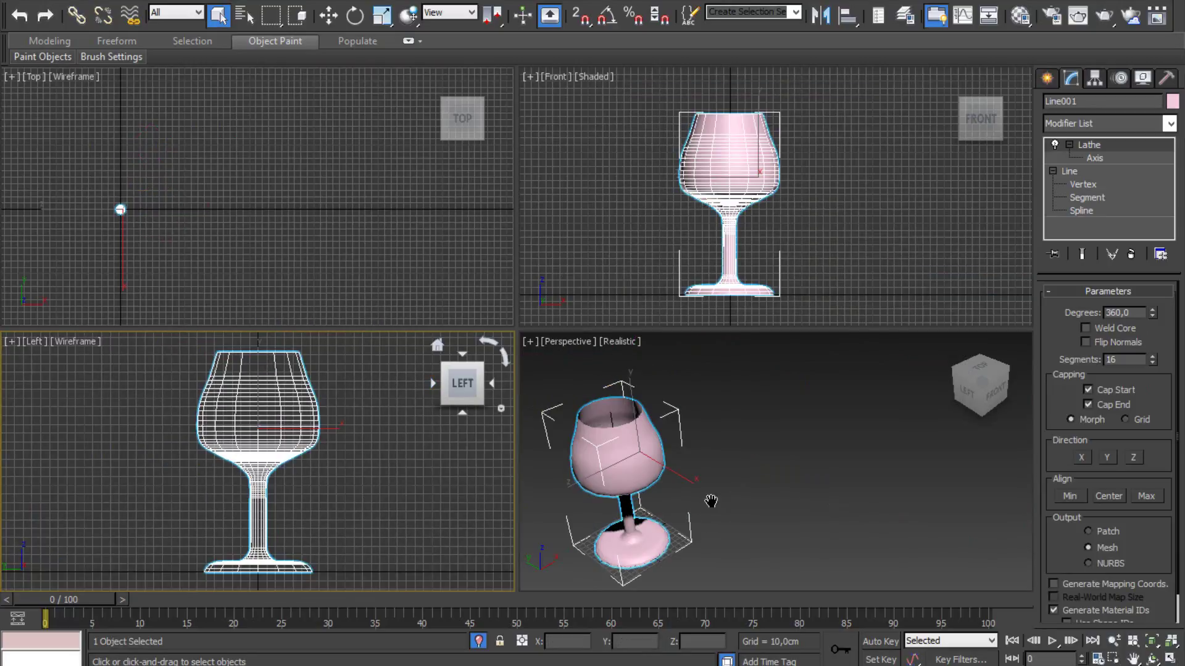
Frame the glass bowl and maximize the Front view to fill the workspace.
middle_drag(709, 494, 870, 488)
scroll(759, 289, up, 2)
scroll(759, 289, up, 2)
scroll(759, 289, up, 2)
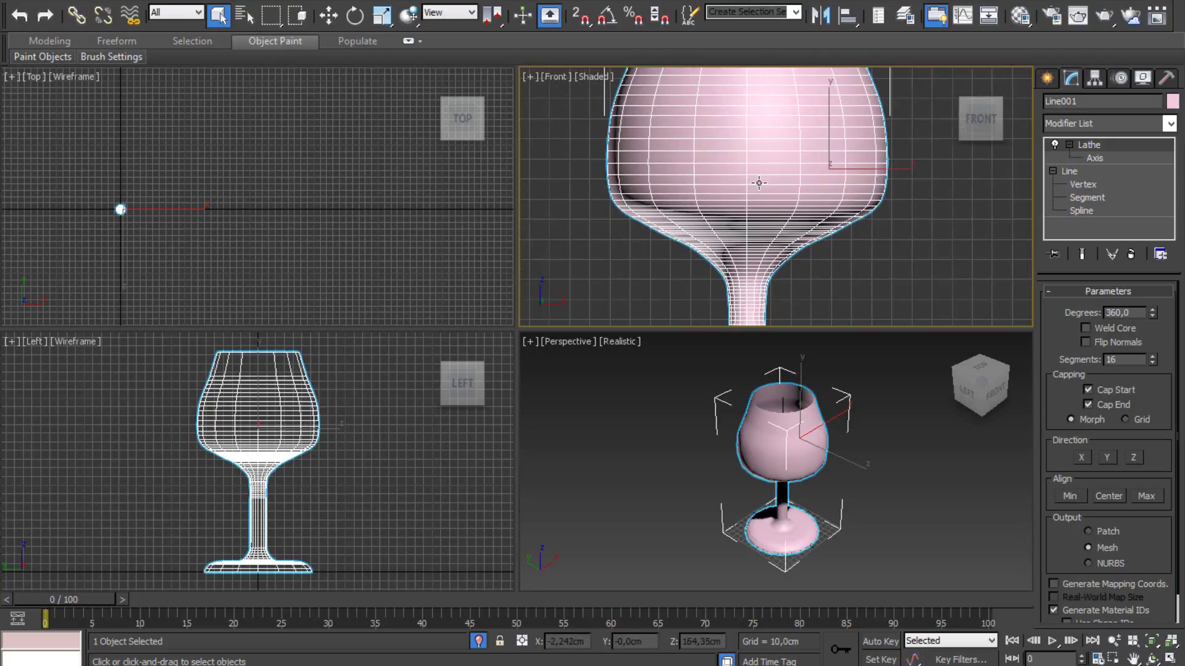
scroll(759, 289, up, 2)
middle_drag(759, 289, 759, 296)
key(alt+w)
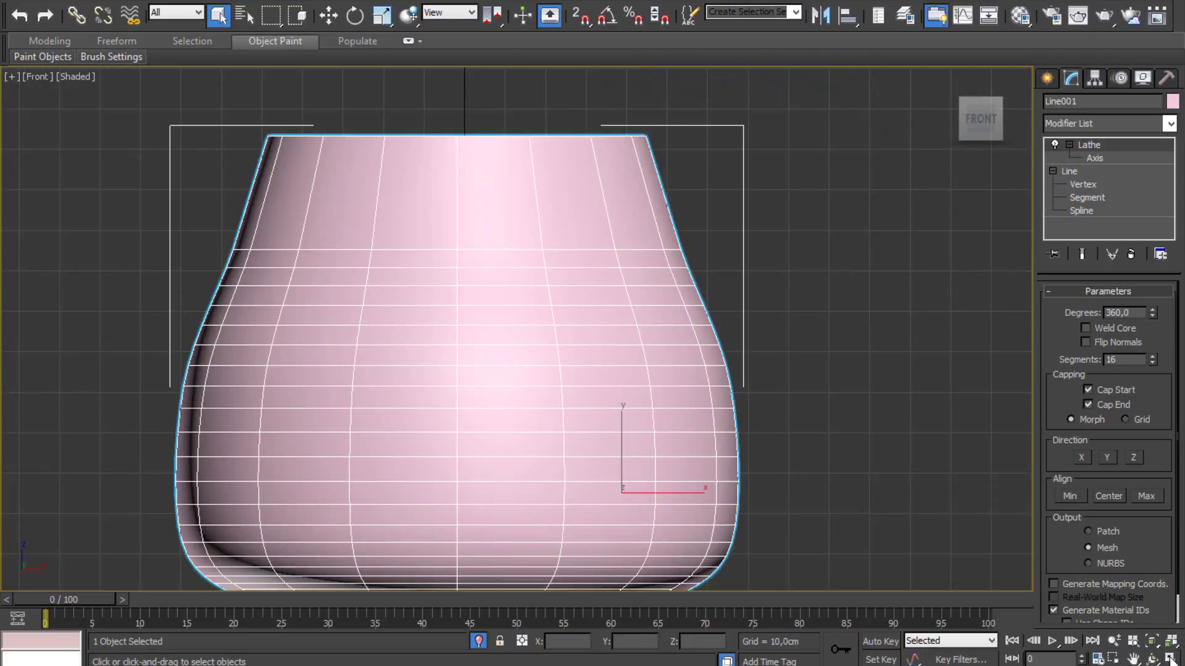
middle_drag(460, 308, 457, 313)
scroll(457, 313, down, 2)
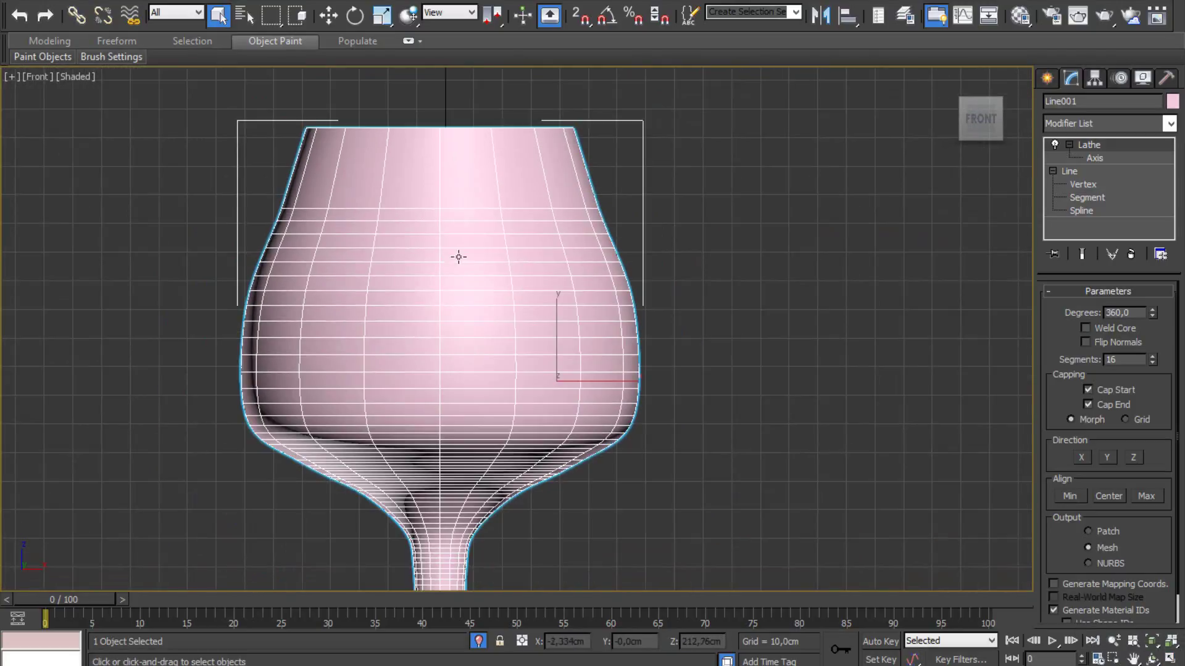
Drop to Line001's base Line below the Lathe and centre the bare profile spline.
click(1075, 173)
scroll(484, 224, down, 1)
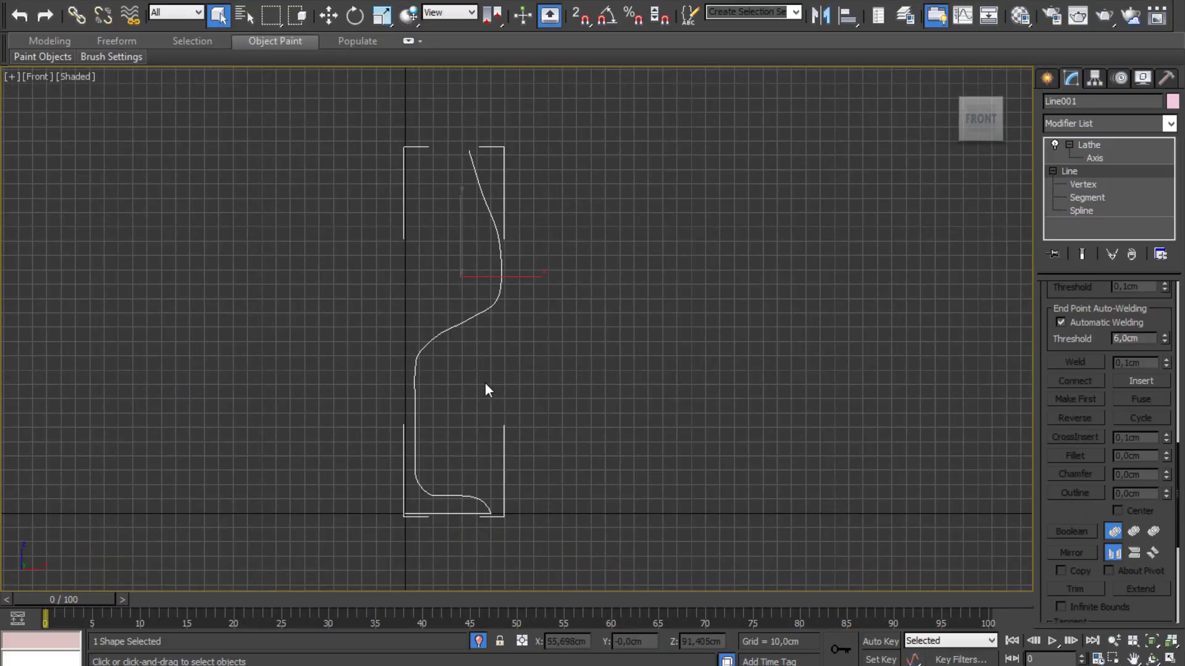
middle_drag(485, 387, 416, 395)
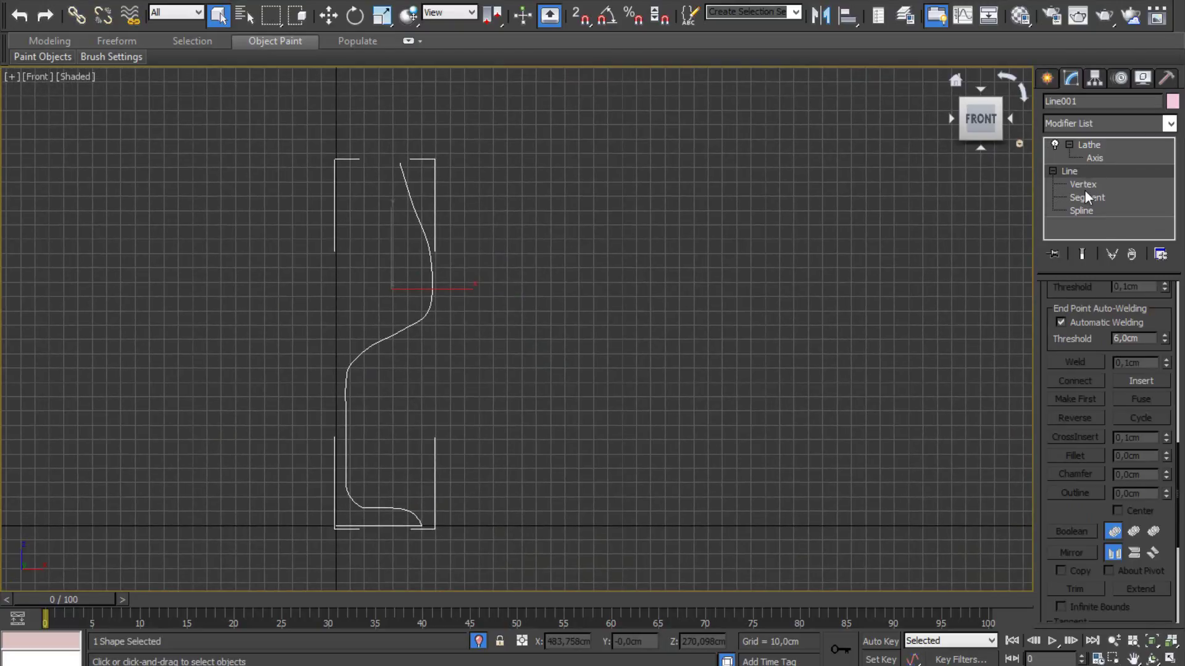
mouse_move(980, 118)
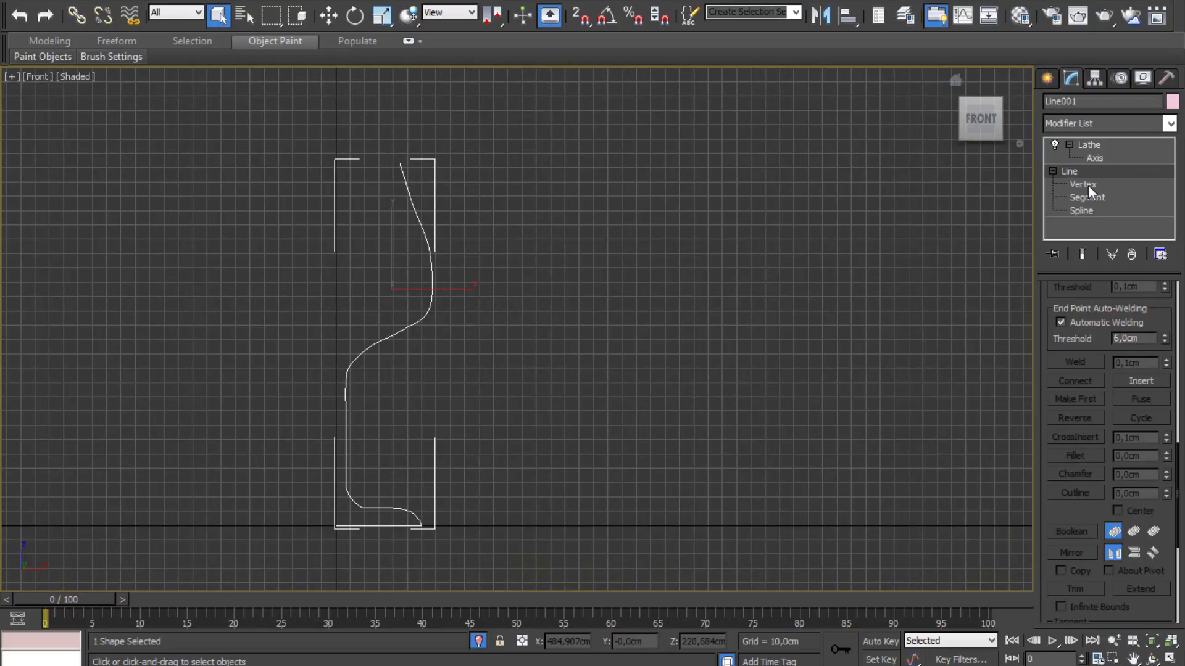
middle_drag(369, 282, 460, 285)
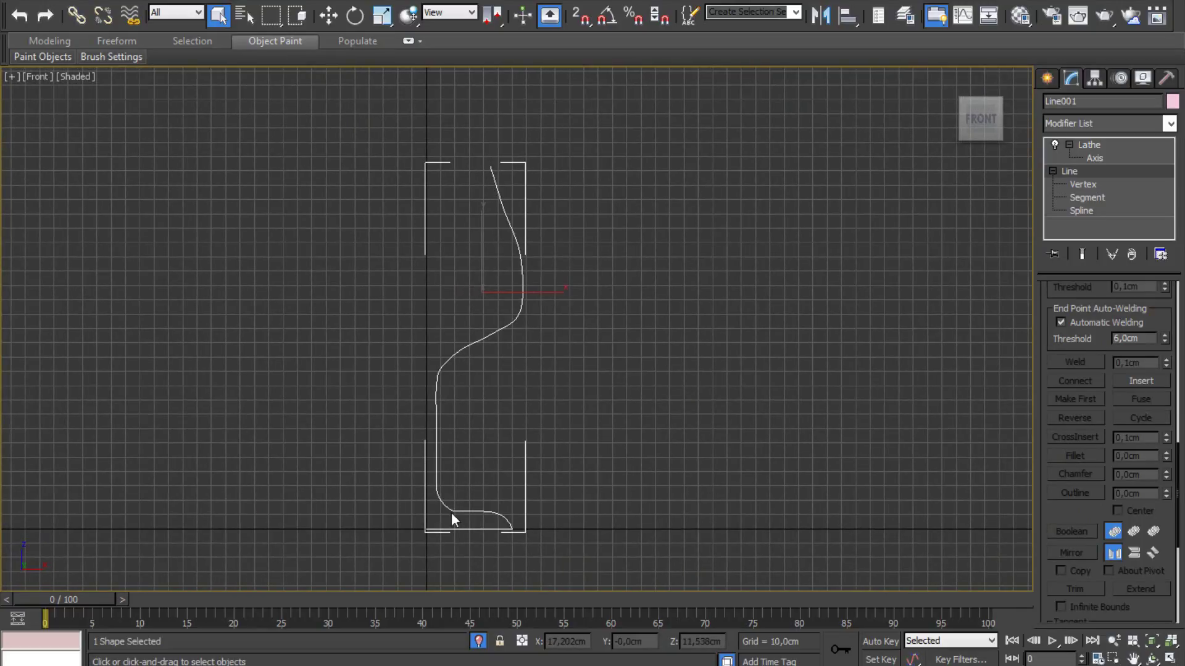
Pick a vertex near the profile top with Select and Move, then switch to Segment level.
click(1083, 184)
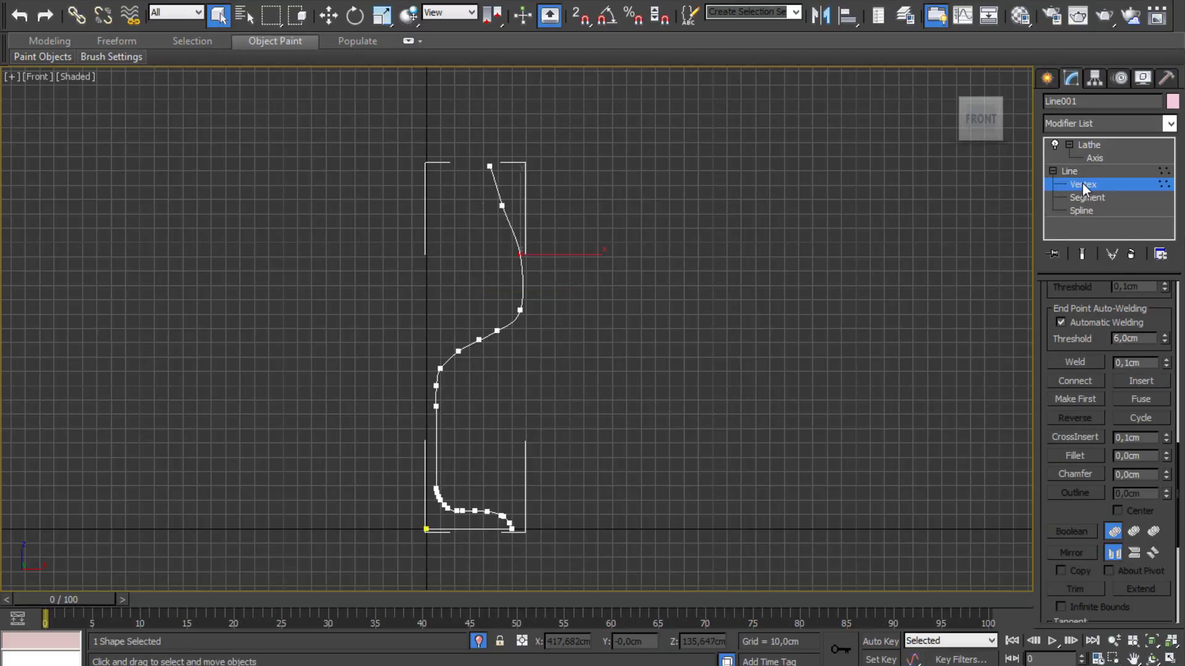
click(520, 162)
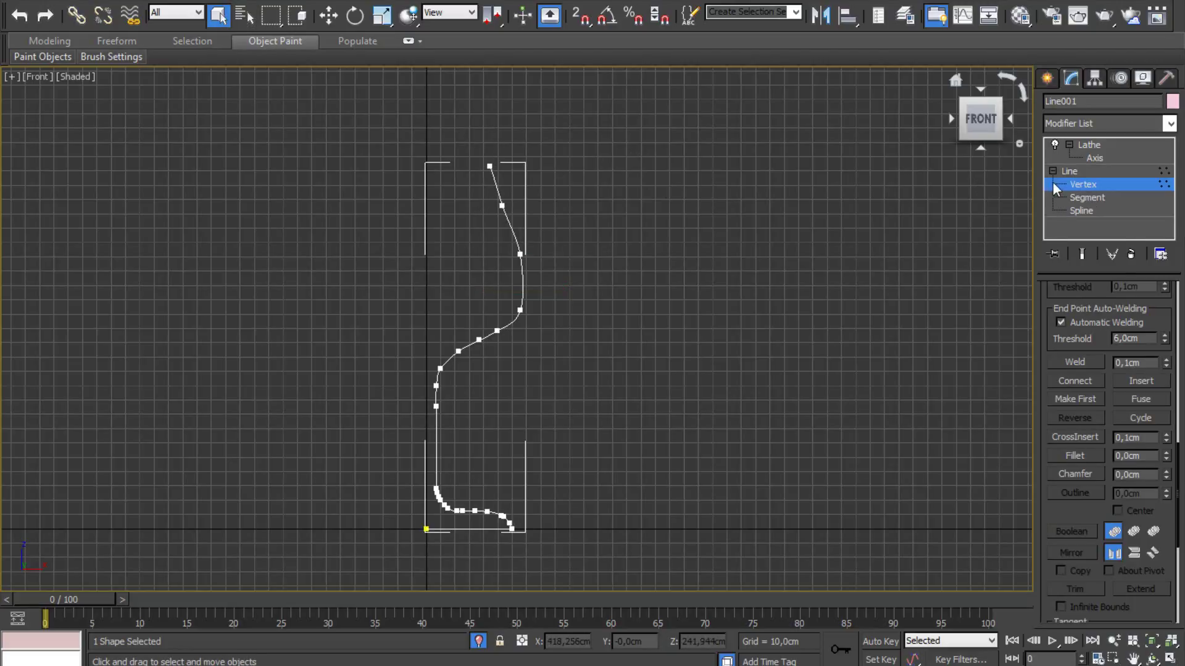
click(503, 207)
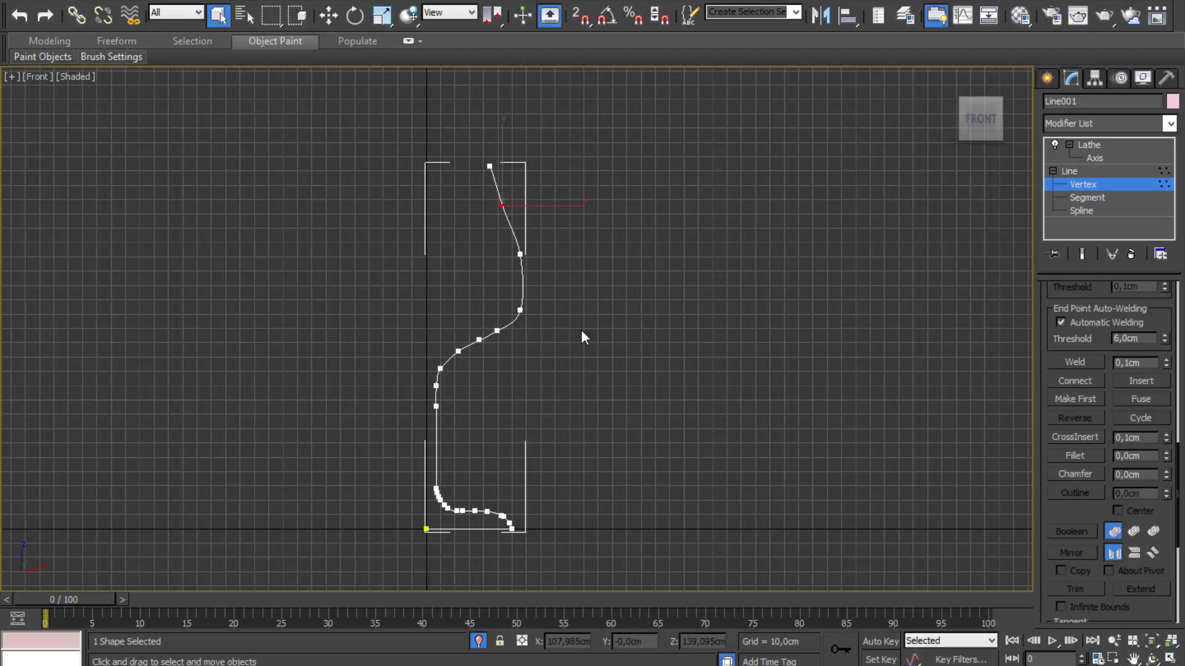
scroll(535, 235, up, 5)
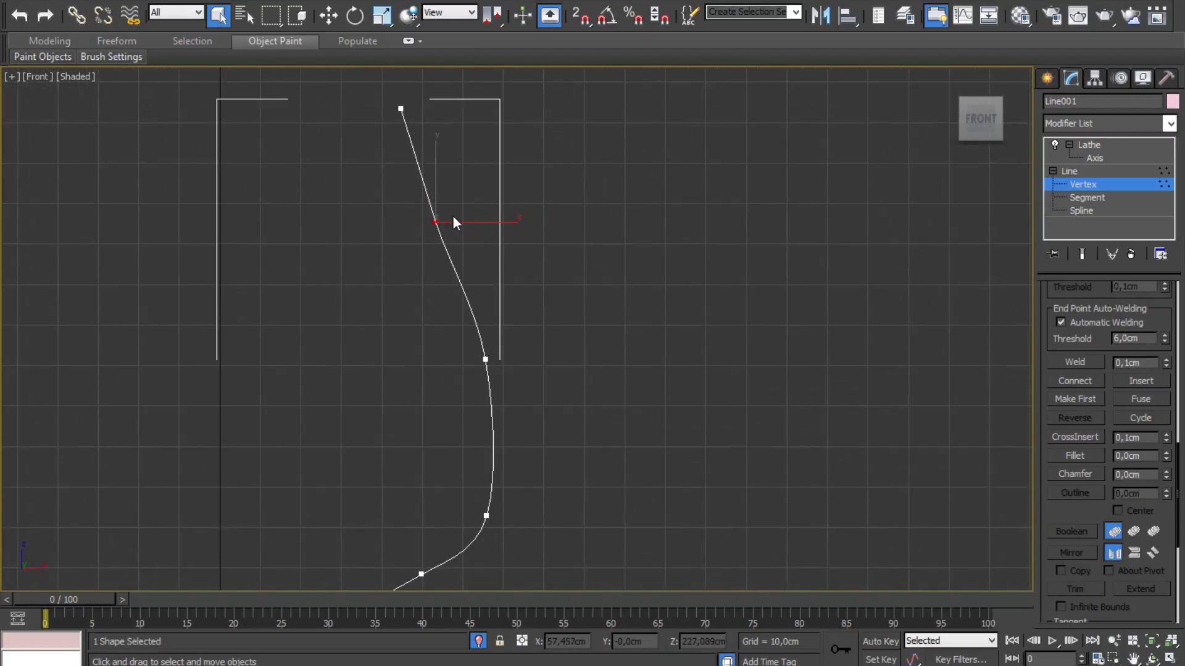
click(327, 17)
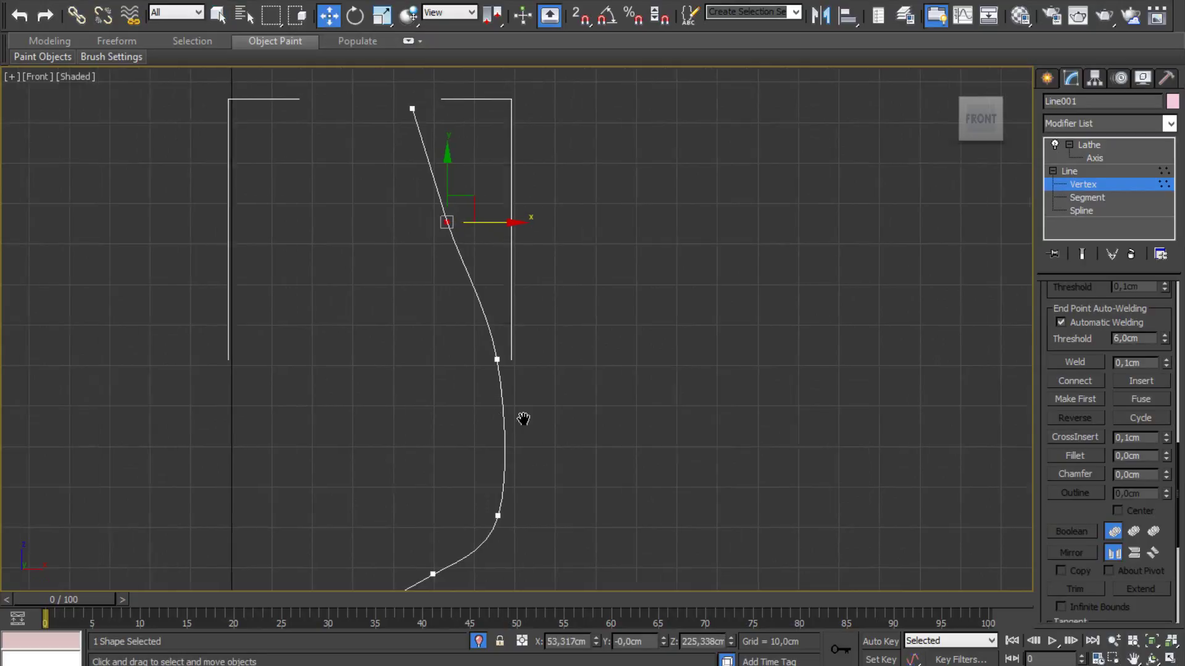
scroll(482, 382, down, 3)
click(1086, 198)
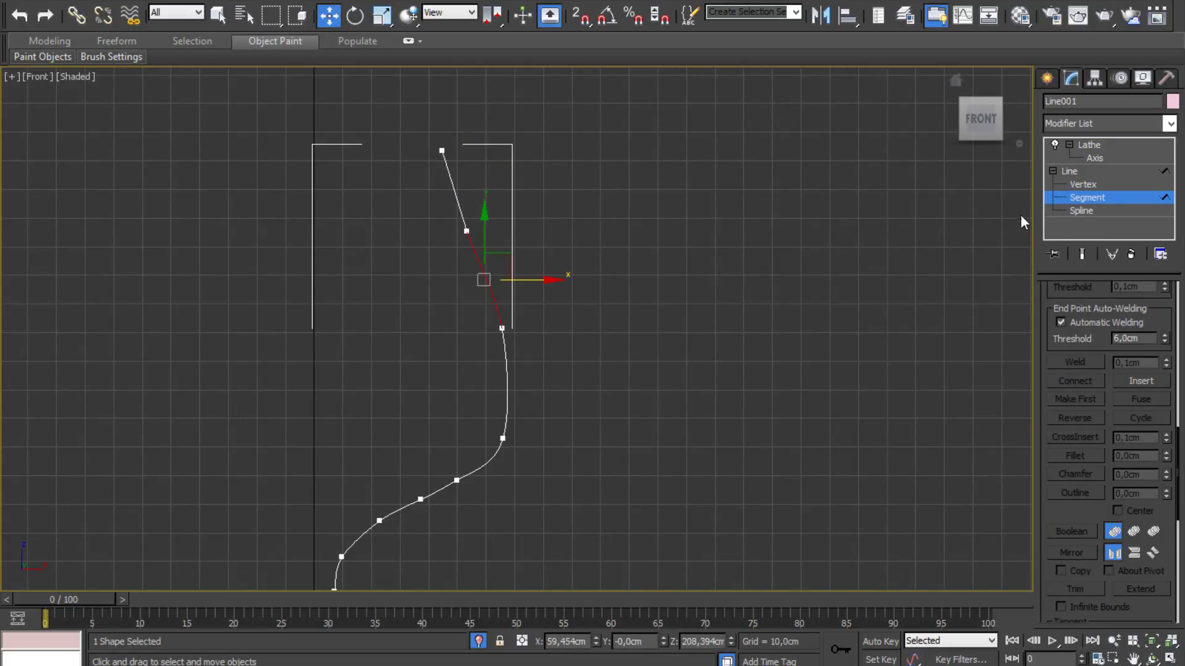
Switch to Spline level, select the whole profile spline and frame it in view.
click(1081, 210)
click(471, 208)
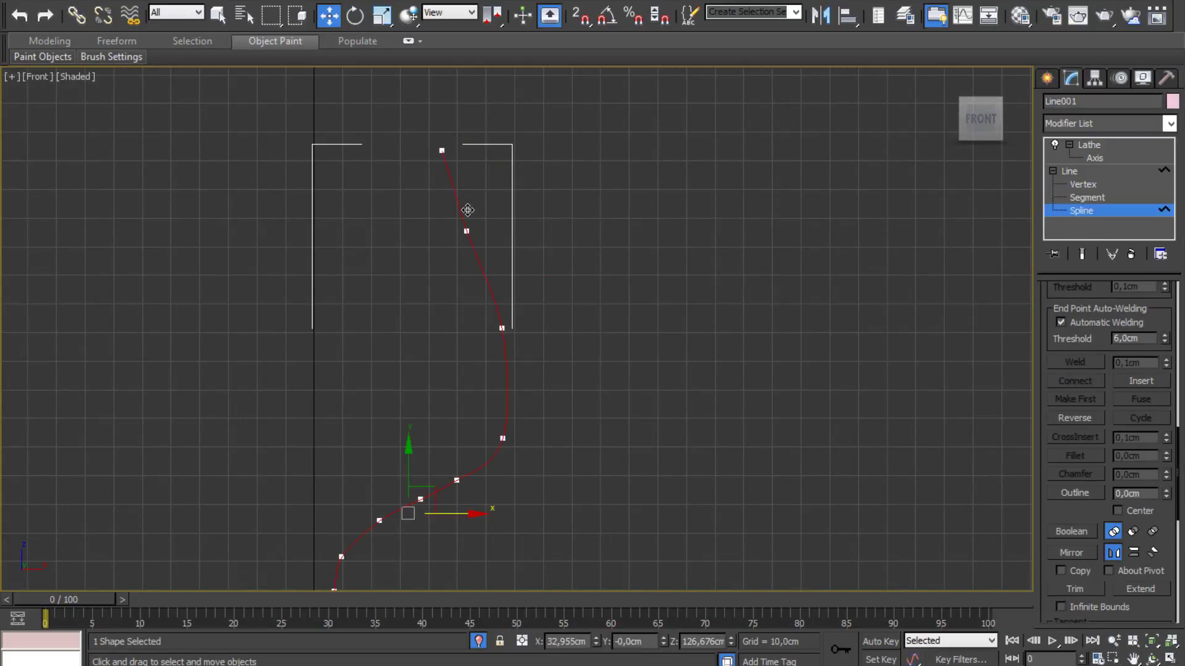
scroll(311, 231, down, 5)
middle_drag(377, 466, 443, 425)
scroll(443, 424, up, 5)
scroll(434, 410, up, 2)
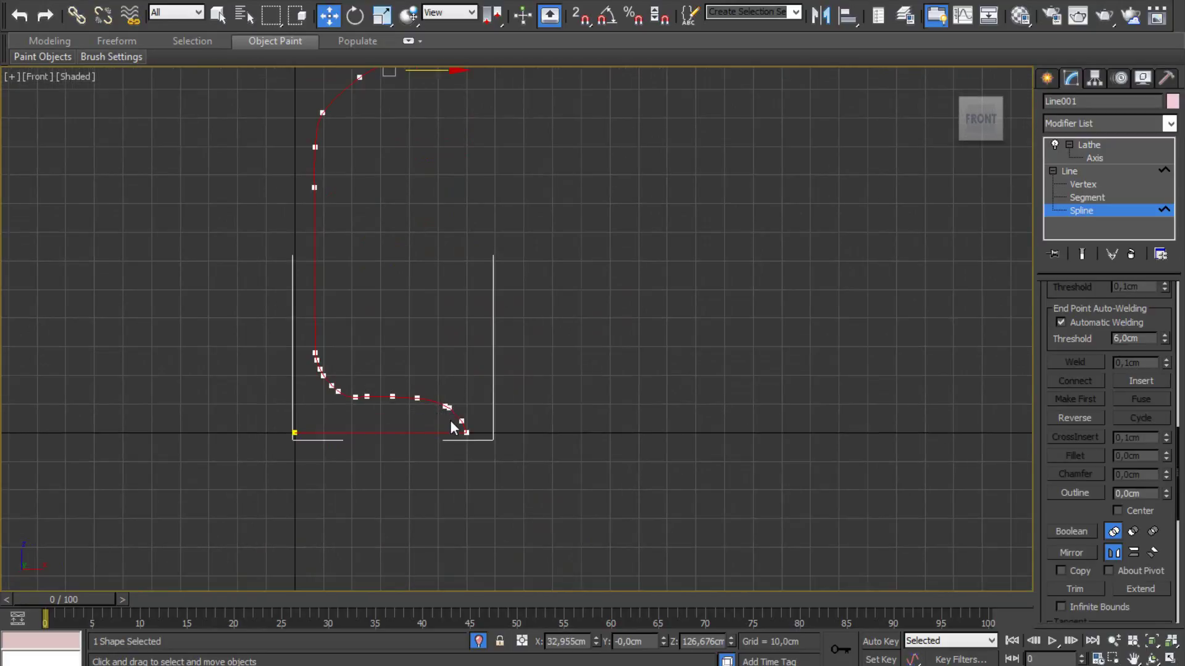
middle_drag(448, 330, 457, 454)
scroll(442, 380, down, 2)
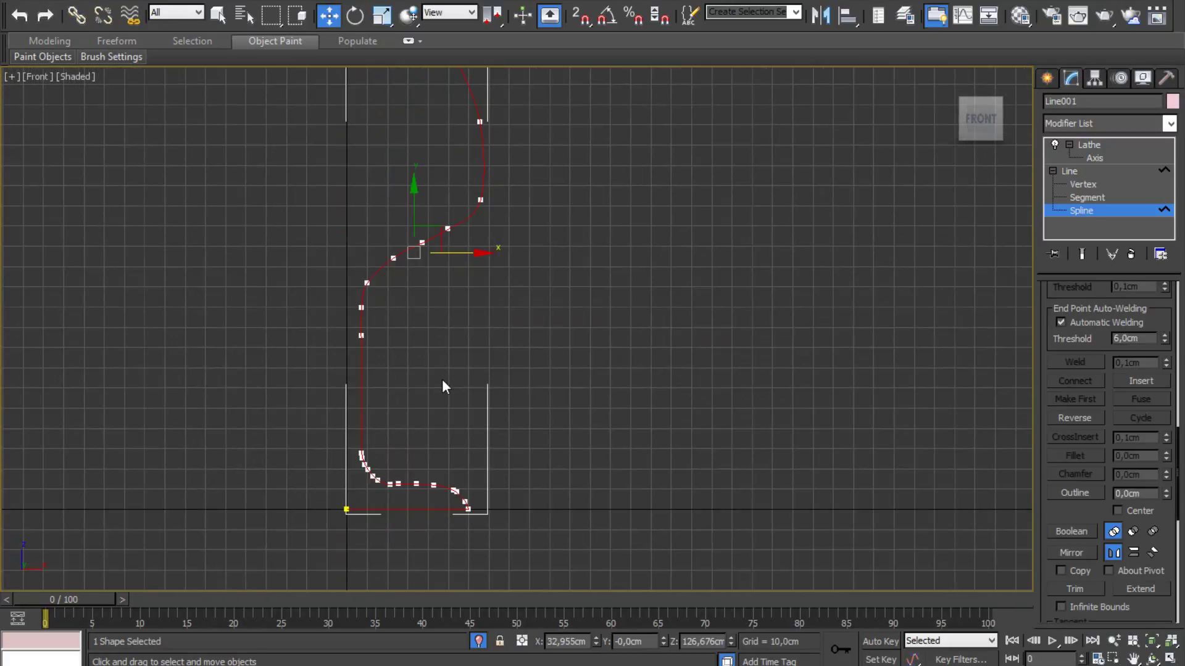
mouse_move(458, 280)
middle_down()
mouse_move(467, 311)
mouse_move(446, 386)
middle_up()
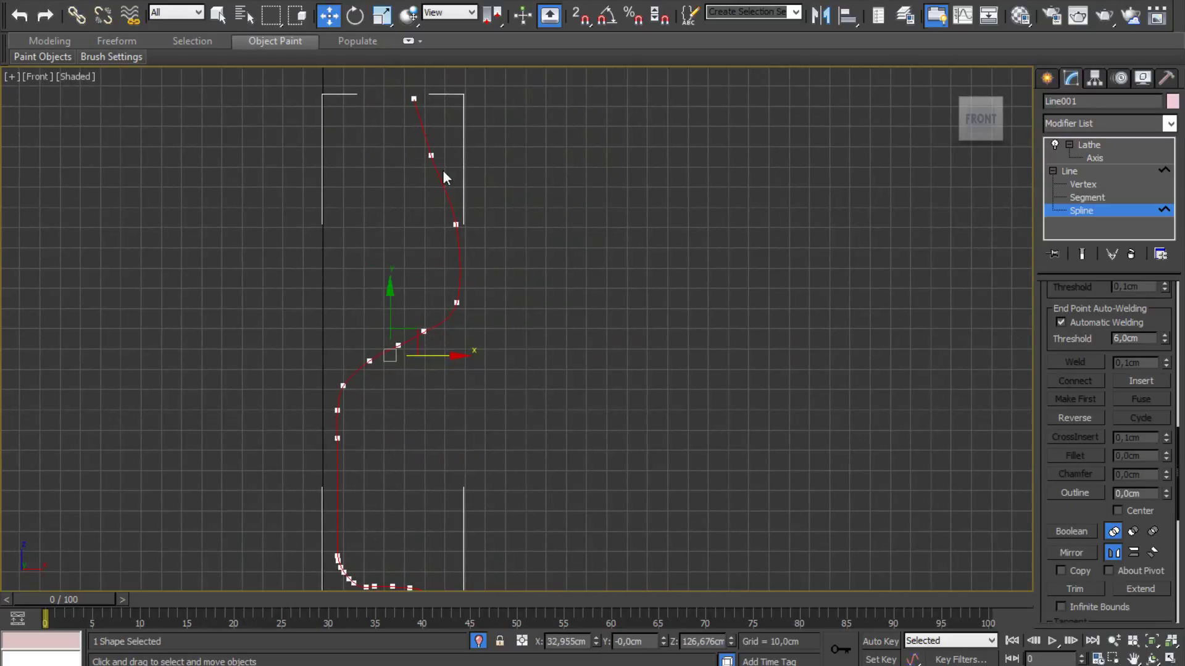
middle_drag(467, 435, 502, 395)
scroll(531, 395, down, 2)
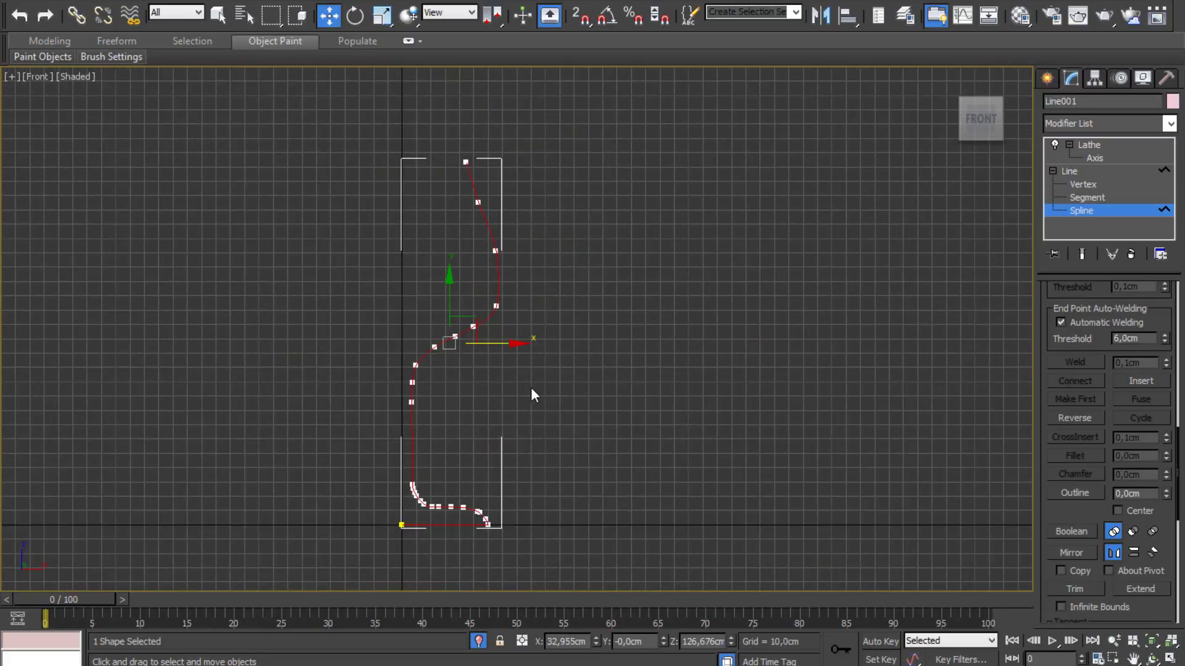
Nudge a profile vertex slightly right at Vertex level, then undo the move.
click(1099, 186)
click(496, 251)
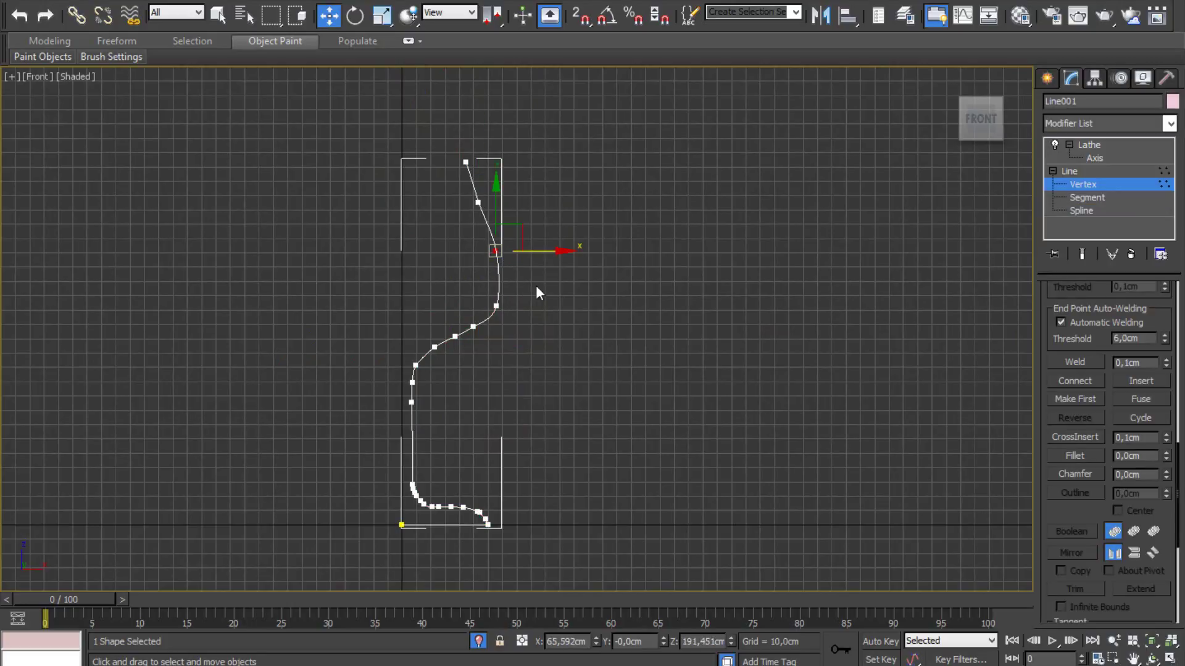
scroll(538, 277, up, 2)
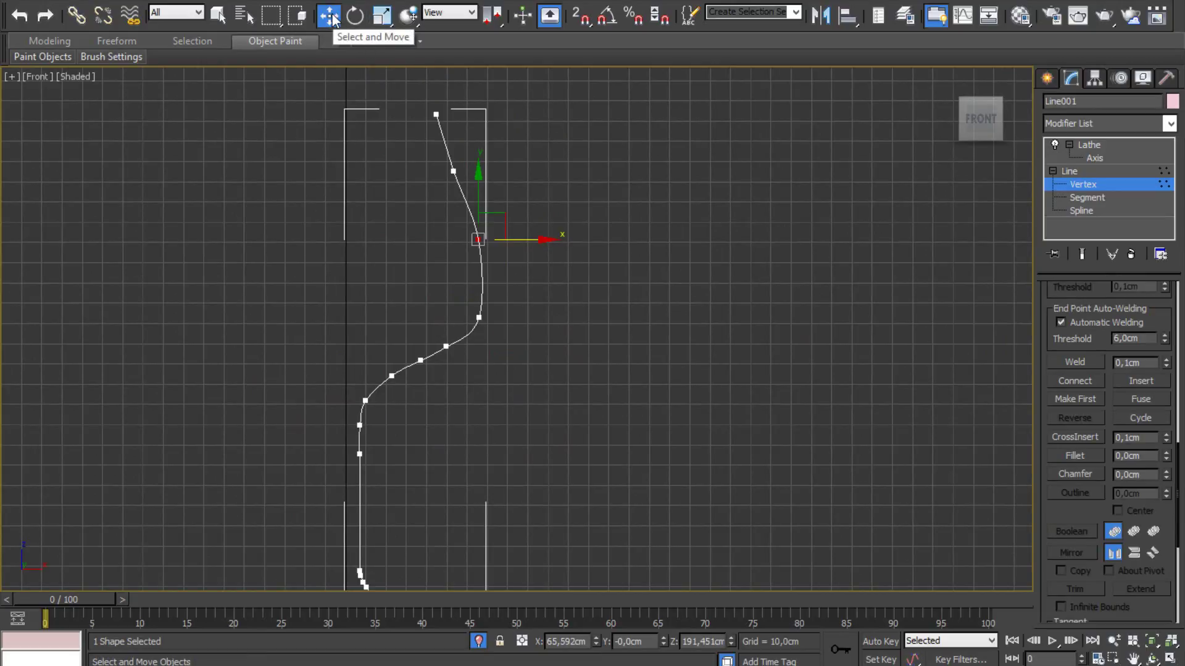
drag(546, 251, 550, 251)
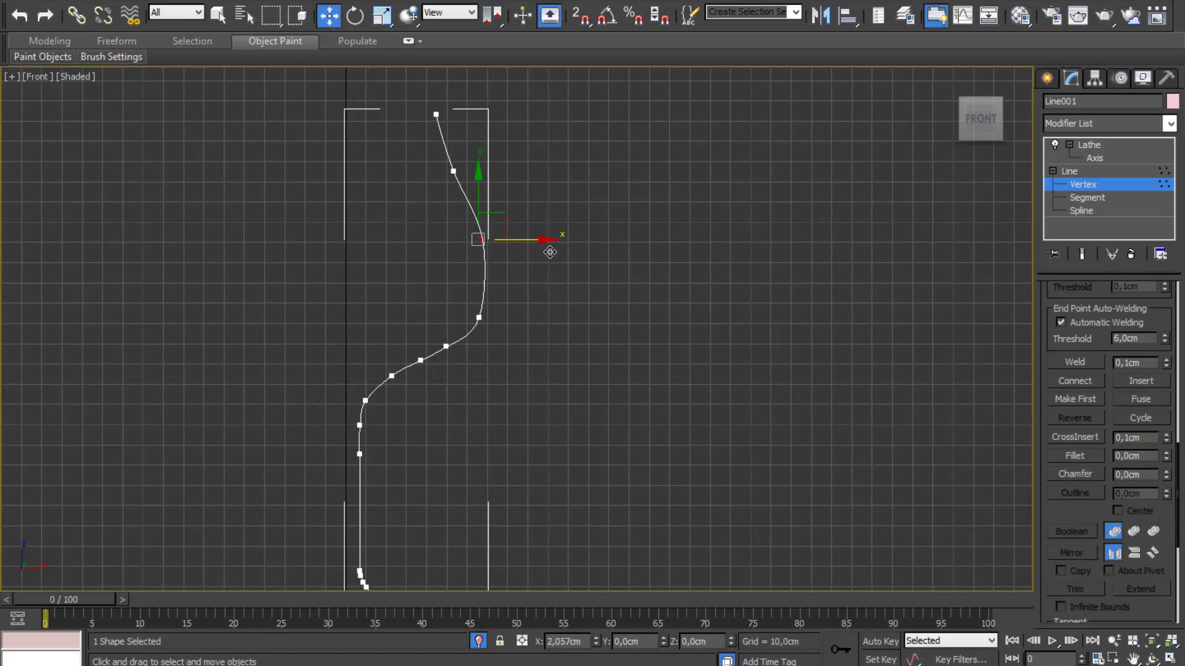
key(ctrl+z)
middle_drag(557, 392, 577, 389)
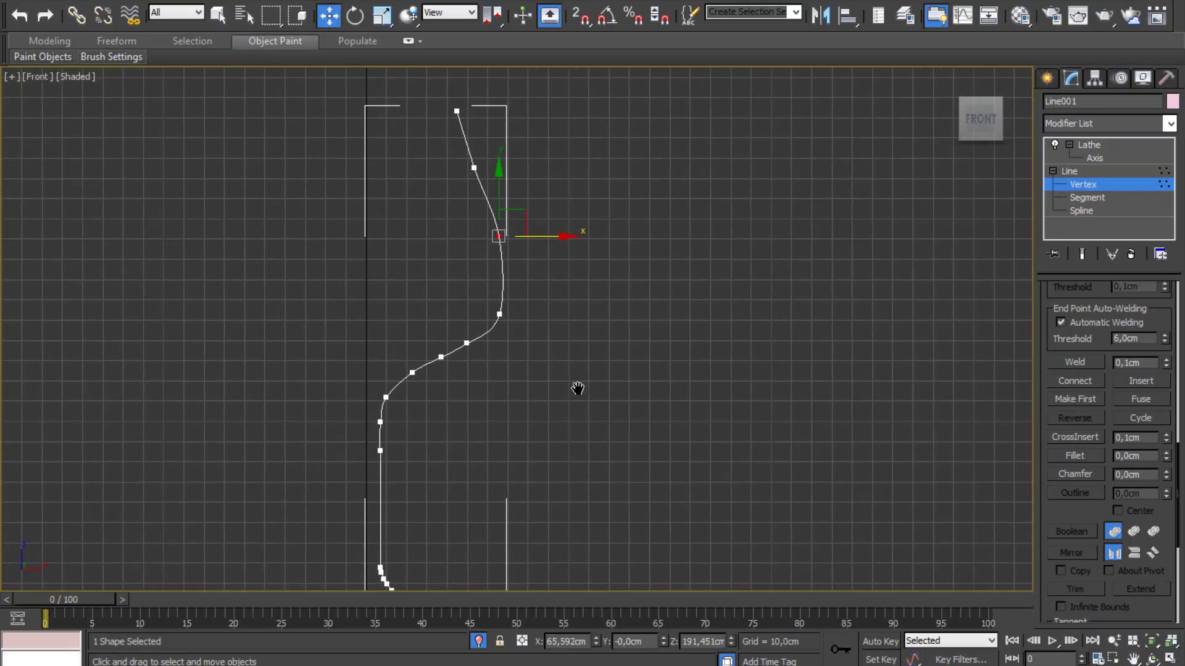
Return to Spline level and pan the Front view to recentre the profile.
click(1086, 211)
scroll(471, 319, down, 3)
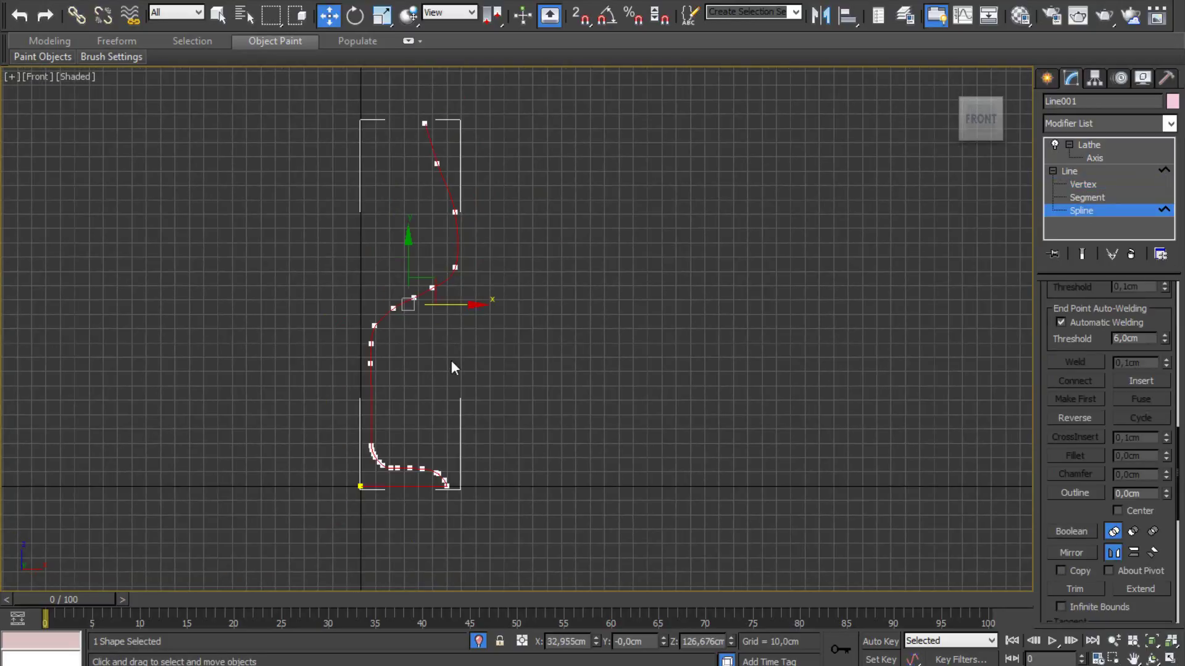
middle_drag(447, 348, 484, 343)
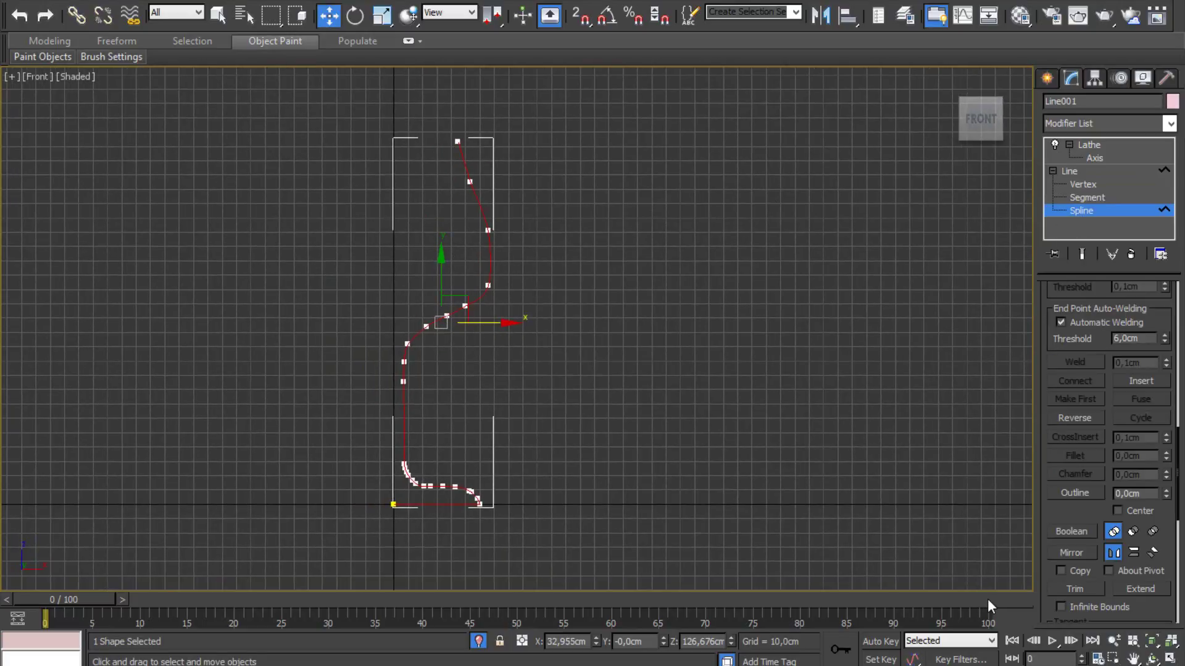
mouse_move(1080, 530)
mouse_down()
mouse_move(1075, 128)
mouse_move(1107, 515)
mouse_up()
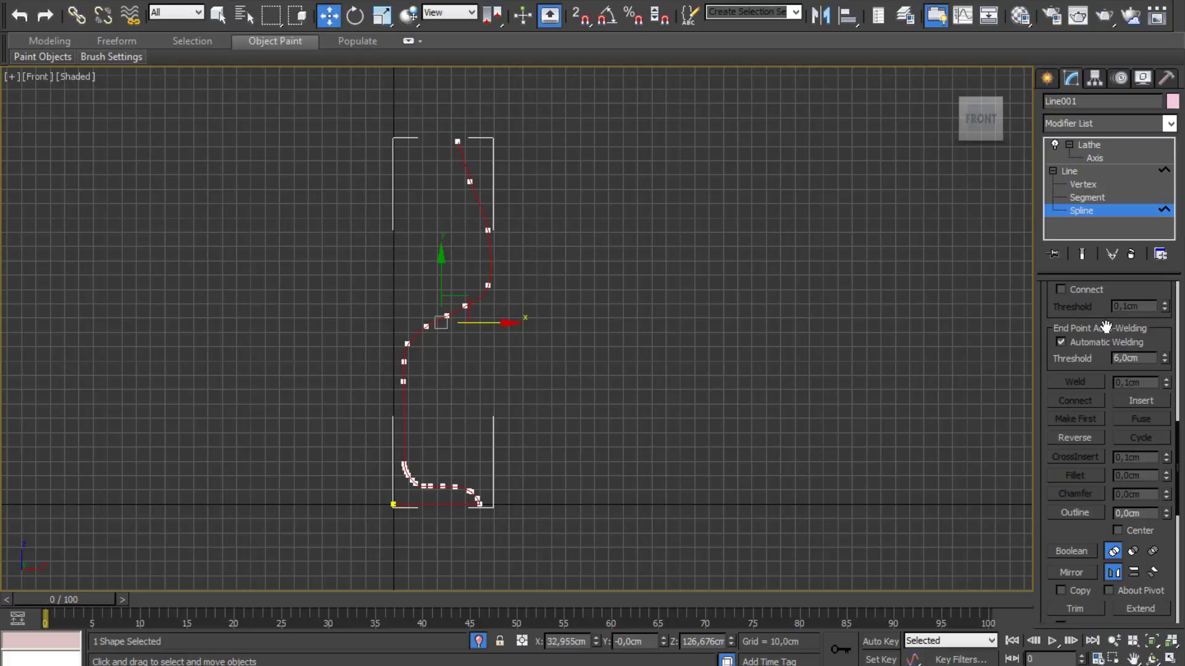
mouse_move(1110, 313)
mouse_down()
mouse_move(1084, 551)
mouse_move(1099, 254)
mouse_up()
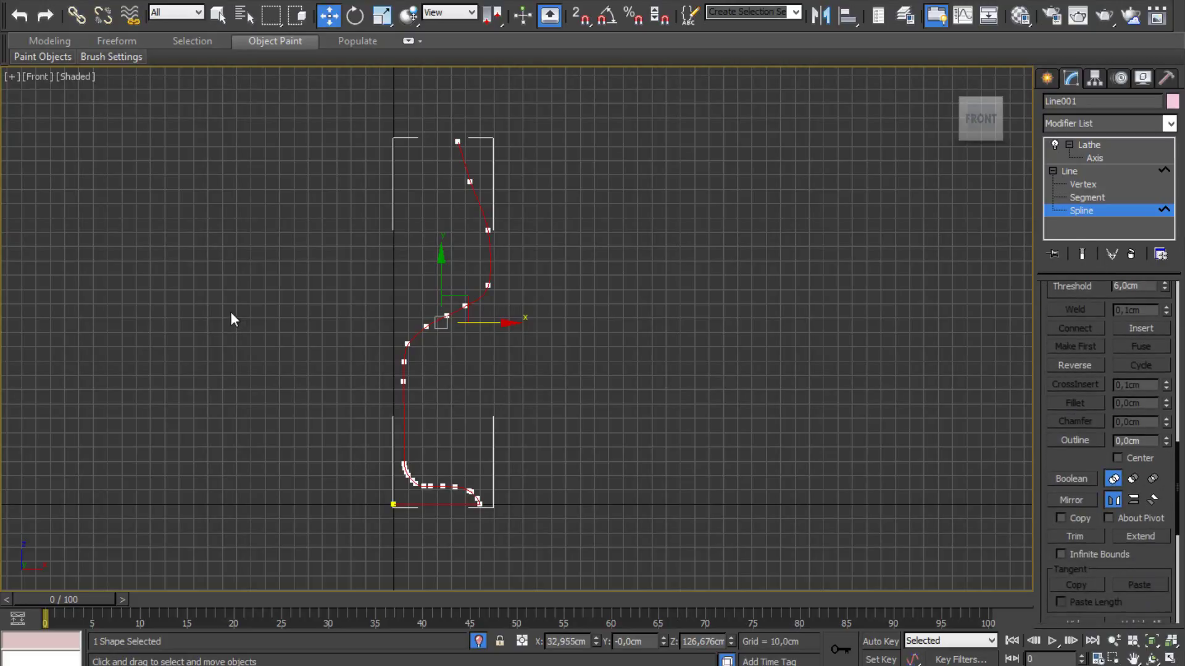
middle_drag(532, 373, 594, 374)
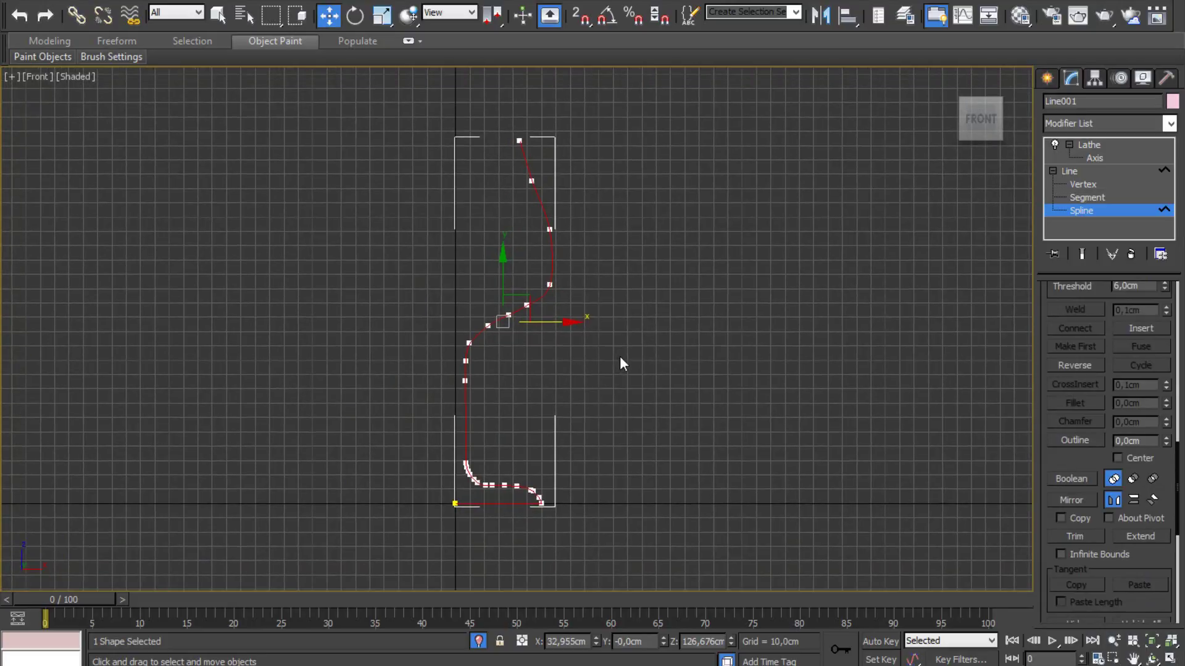
middle_drag(614, 417, 590, 432)
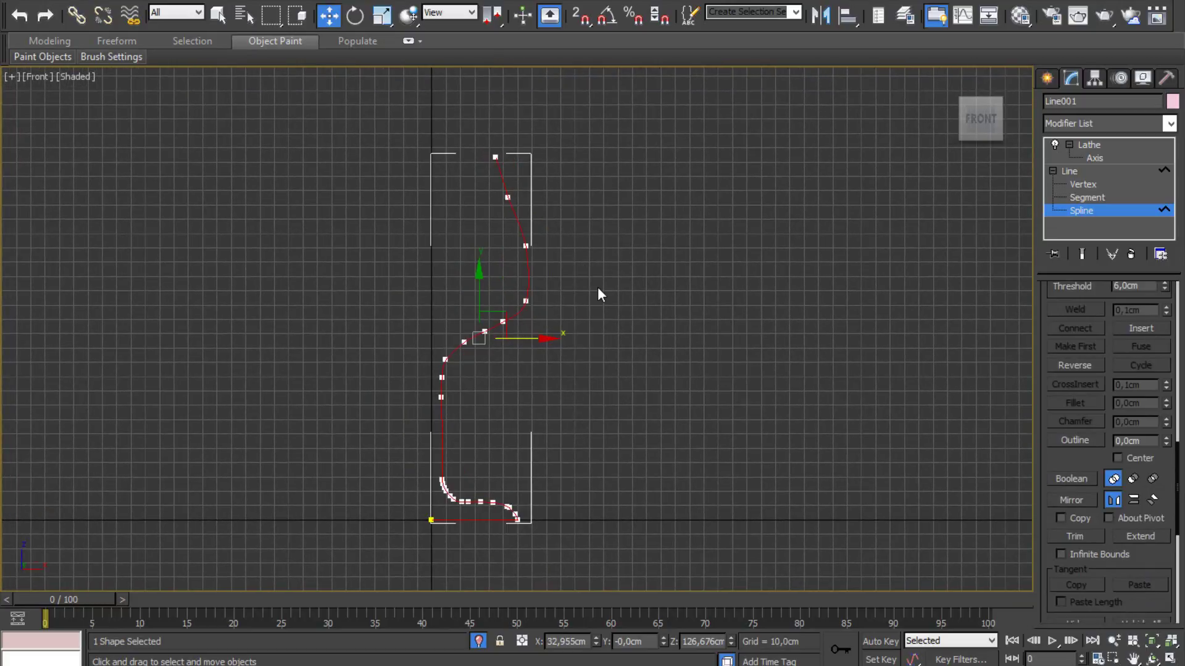
middle_drag(609, 317, 497, 320)
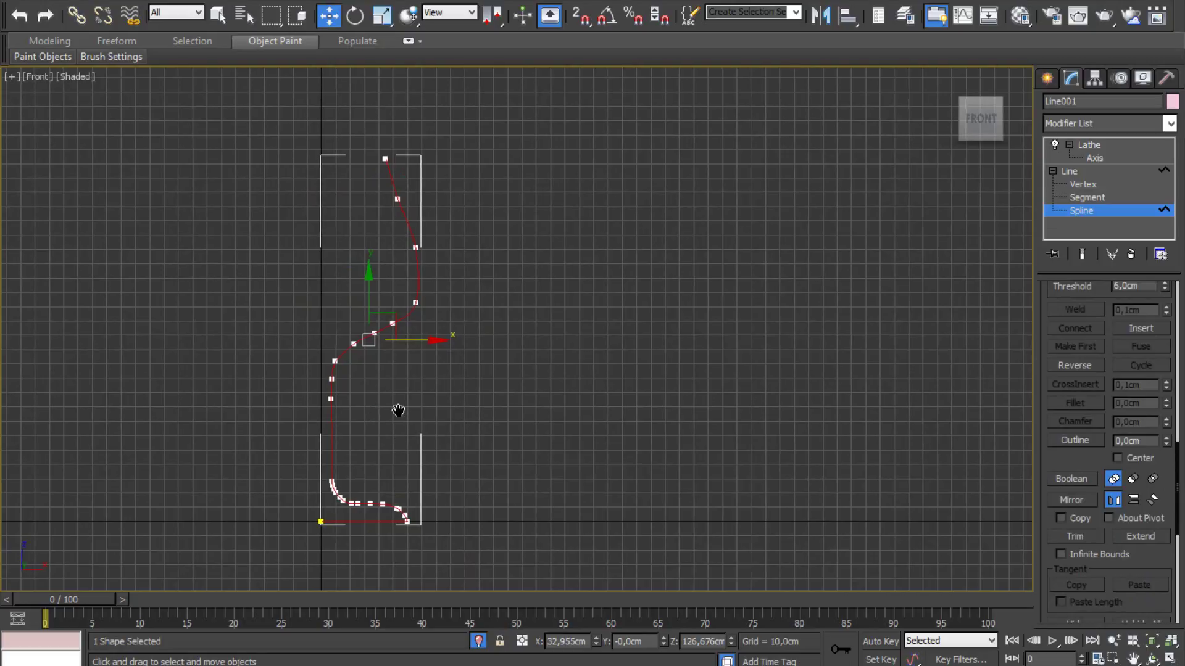
middle_drag(391, 413, 533, 390)
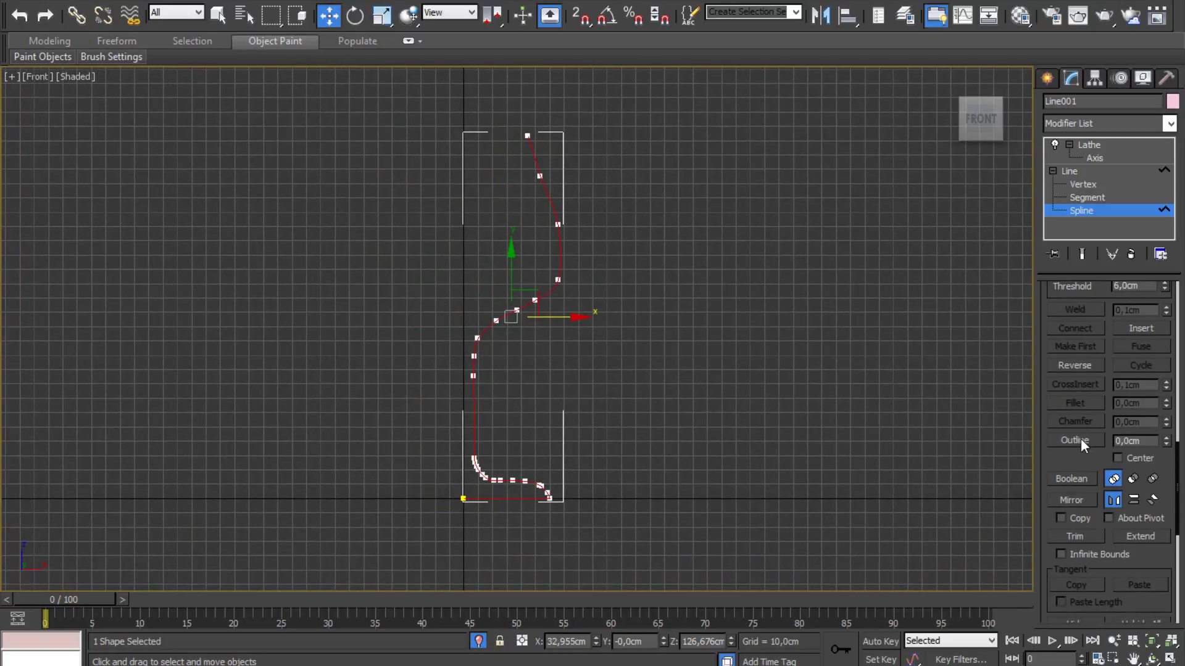
middle_drag(587, 259, 581, 279)
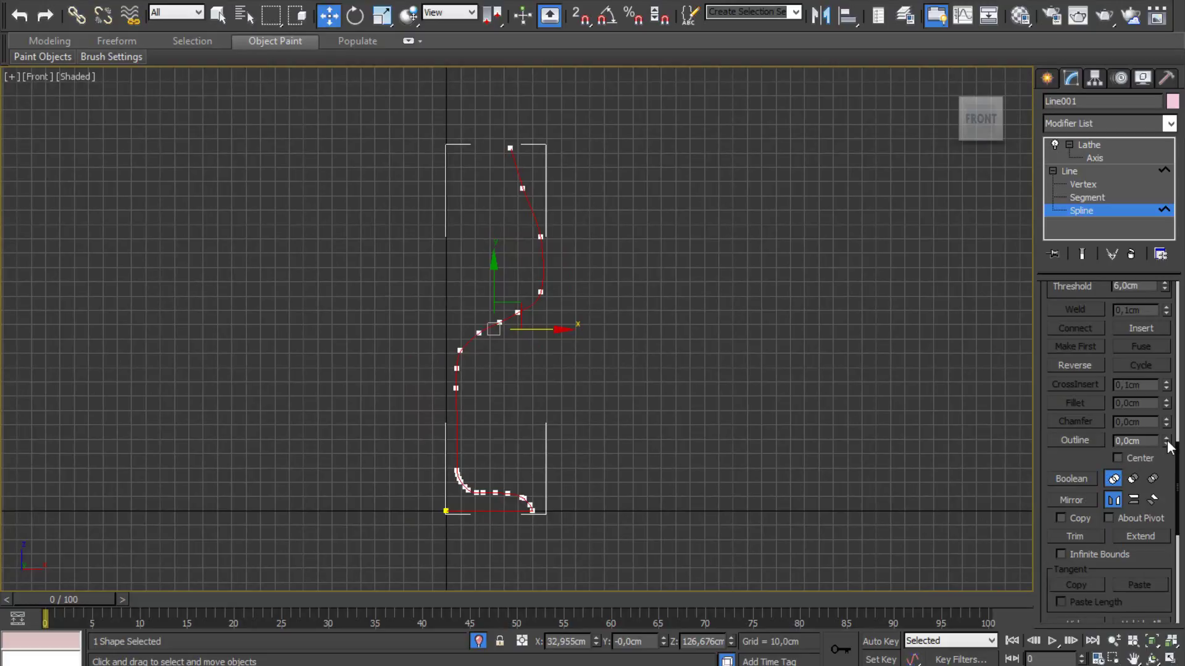
Outline the profile spline with a thin parallel offset for the glass wall thickness.
double_click(1118, 442)
click(1076, 439)
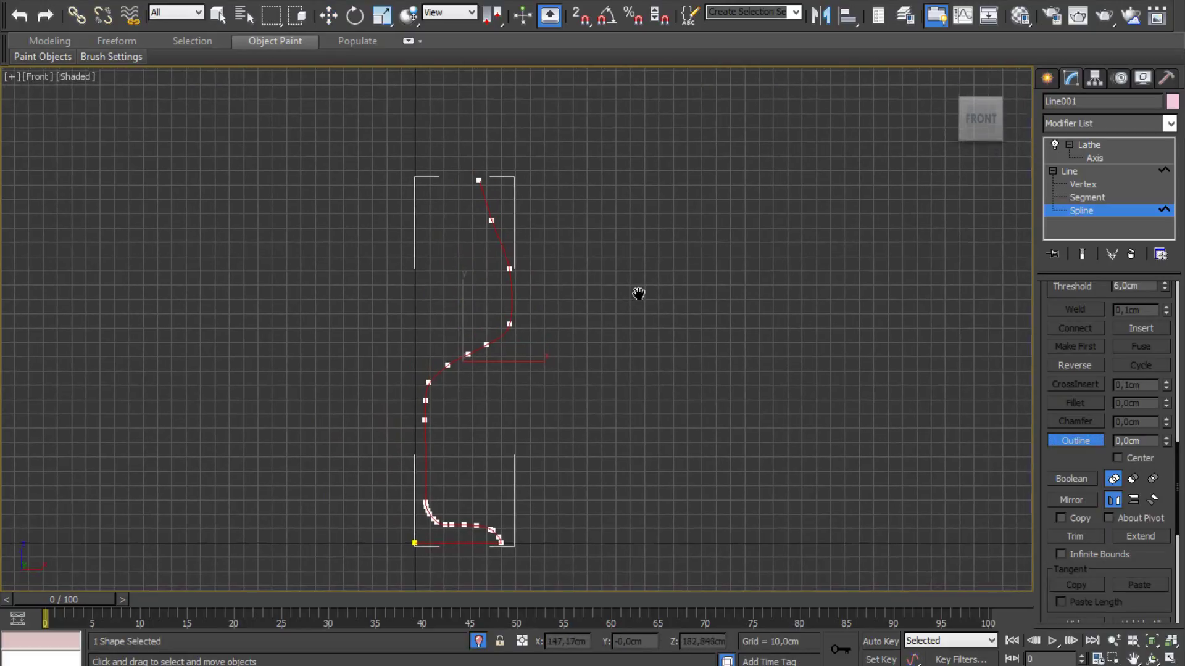
scroll(538, 287, up, 4)
drag(450, 231, 451, 220)
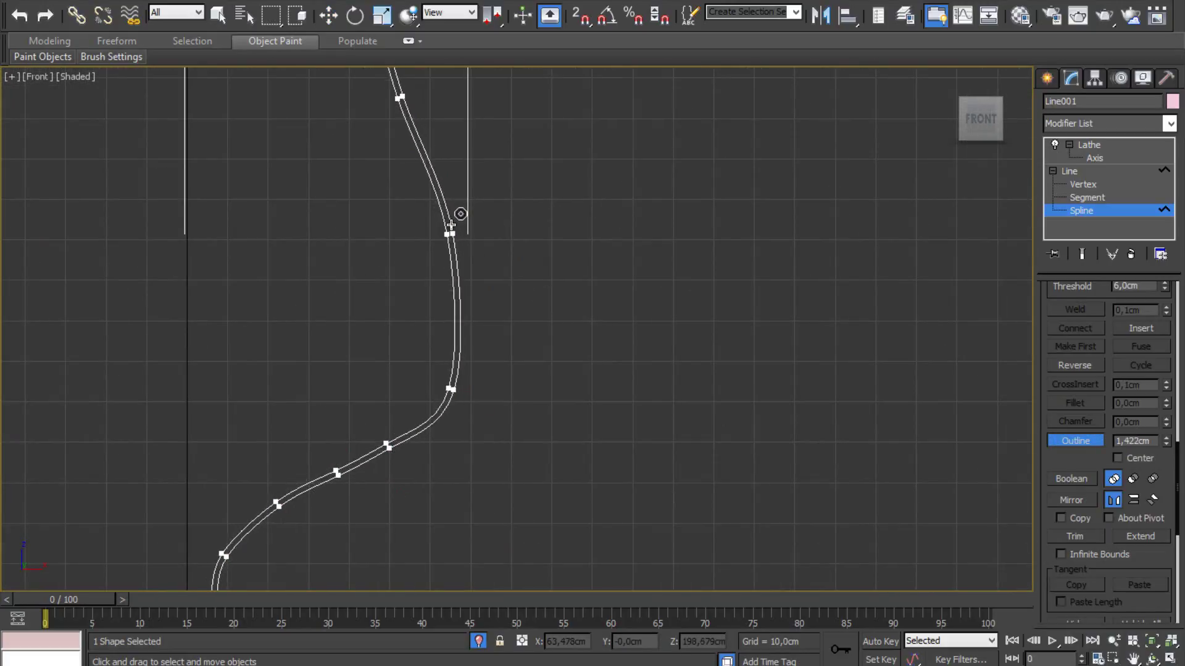
drag(451, 220, 451, 217)
scroll(551, 352, down, 3)
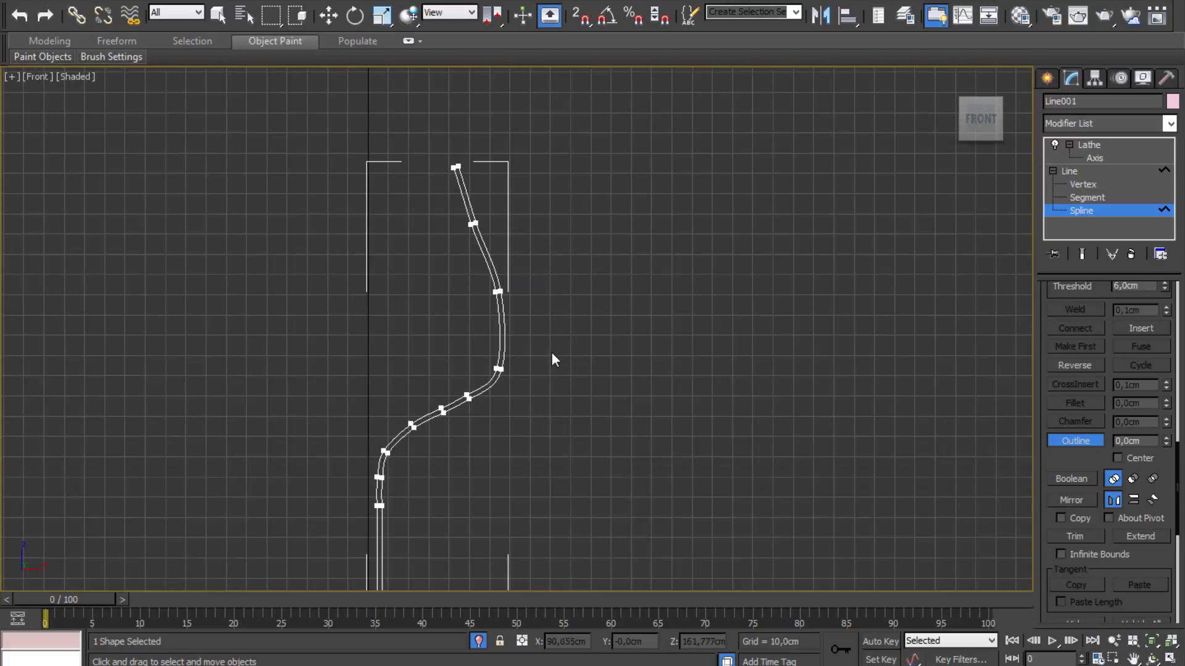
scroll(575, 460, down, 2)
middle_drag(575, 460, 596, 425)
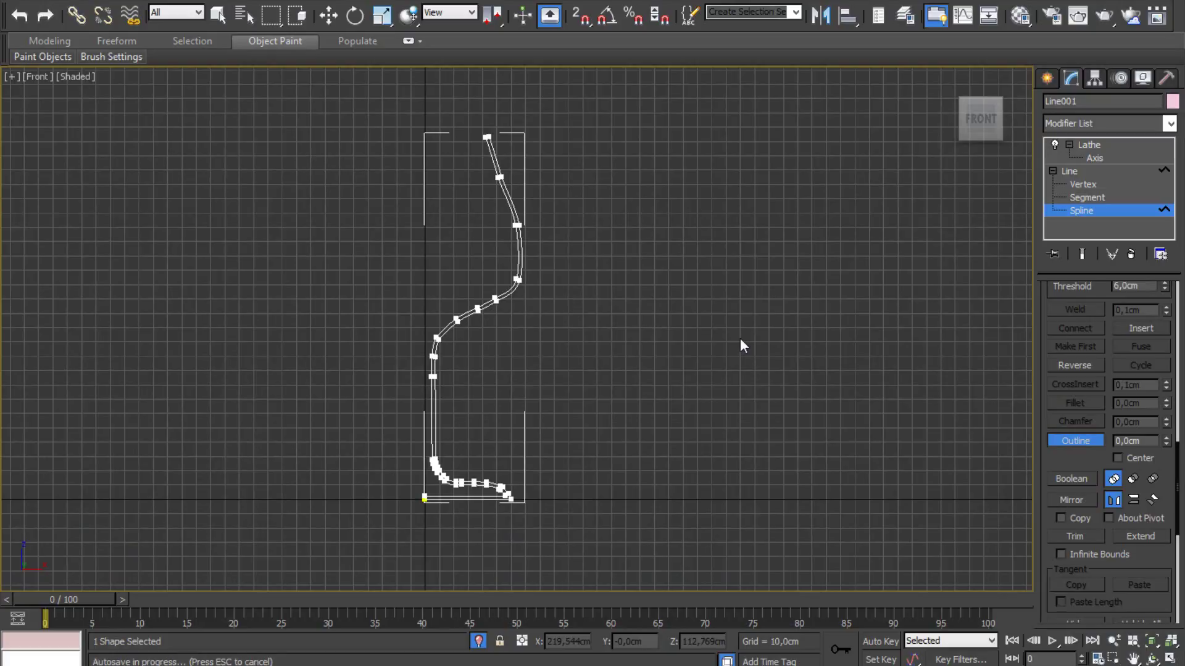
Show the lathed glass result and maximize the Perspective view.
click(1101, 144)
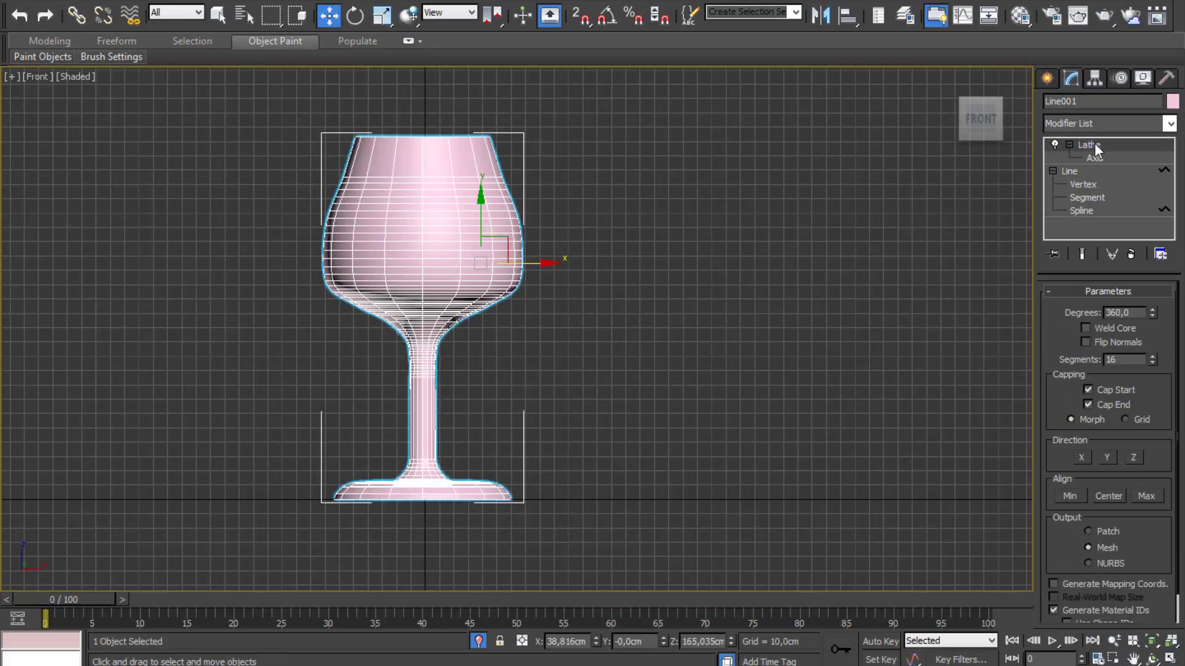
click(1171, 658)
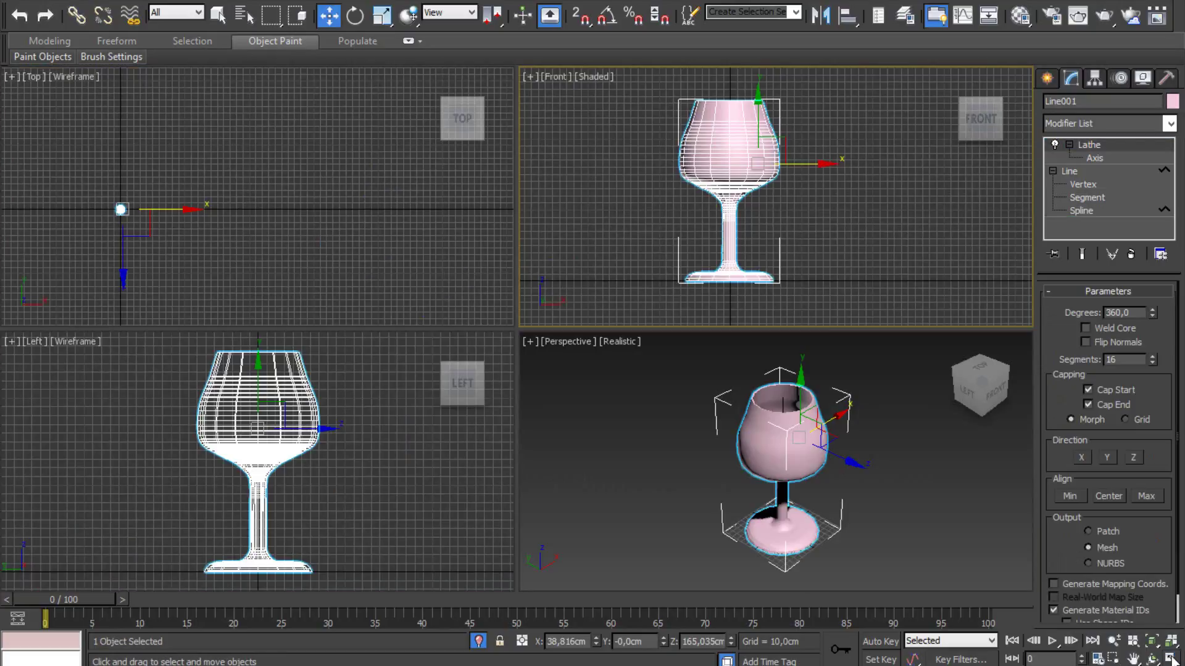
scroll(799, 424, up, 3)
scroll(799, 423, up, 4)
scroll(799, 424, up, 3)
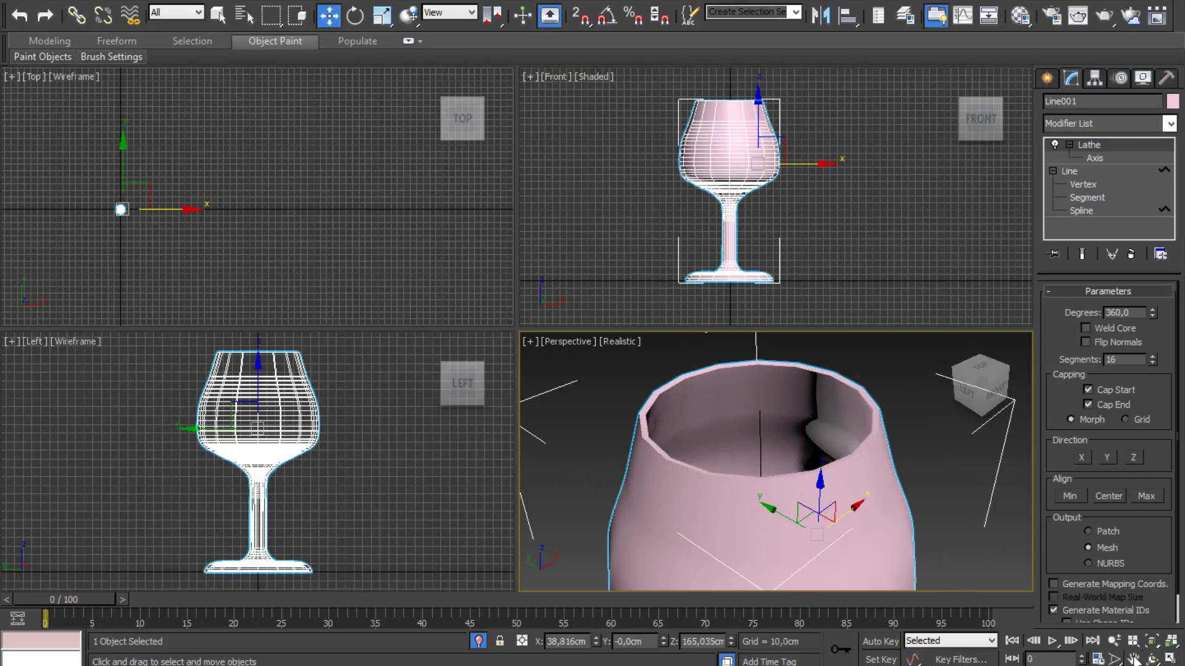
click(1171, 659)
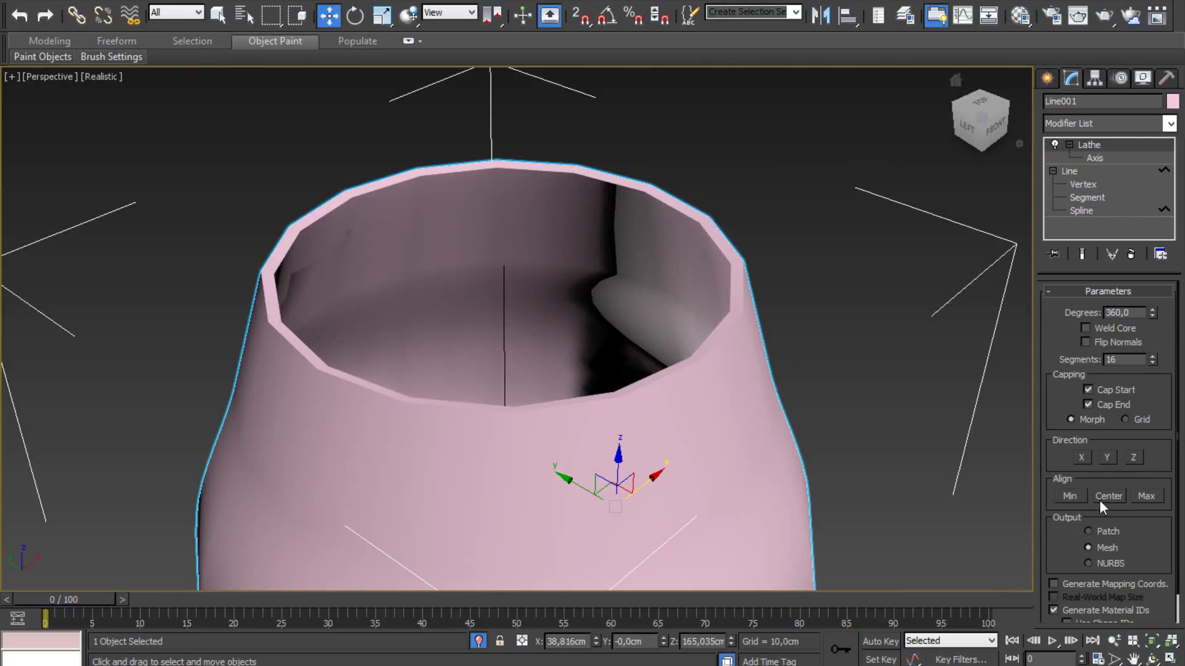
Toggle the Lathe modifier selection and orbit down into the glass bowl.
scroll(1151, 539, down, 1)
scroll(1153, 481, up, 1)
click(1096, 146)
click(1096, 146)
alt+middle_drag(543, 427, 531, 449)
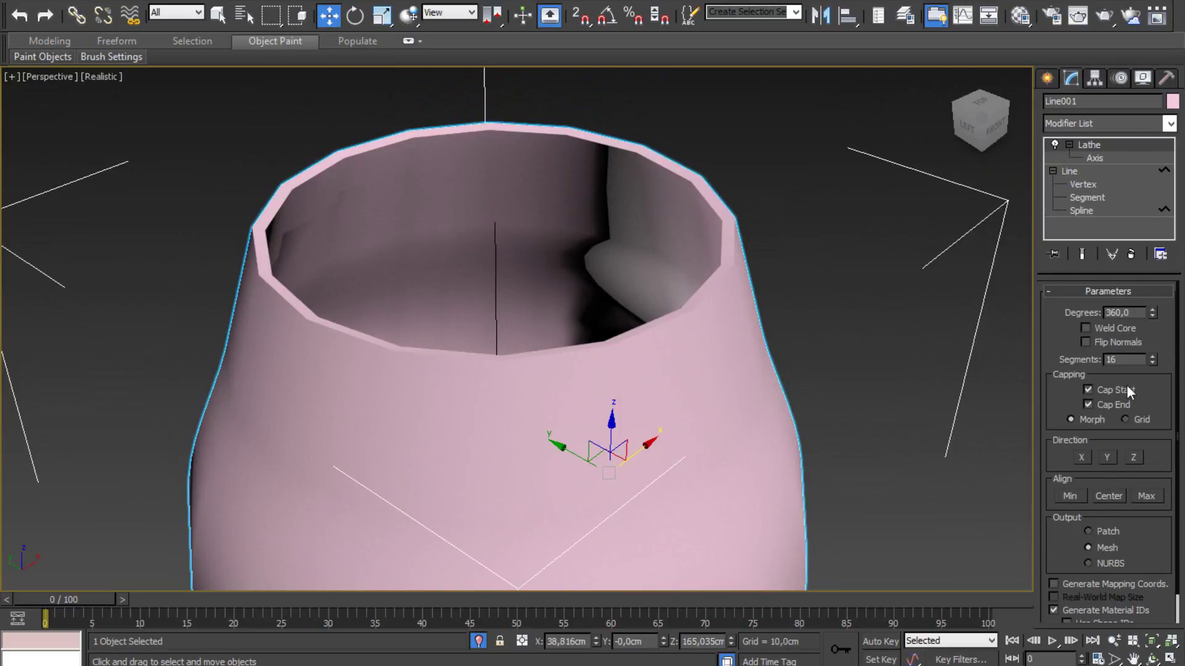
Set the Lathe Segments to 40 and pan to view the smoothly rounded rim.
double_click(1114, 360)
text(40)
key(Return)
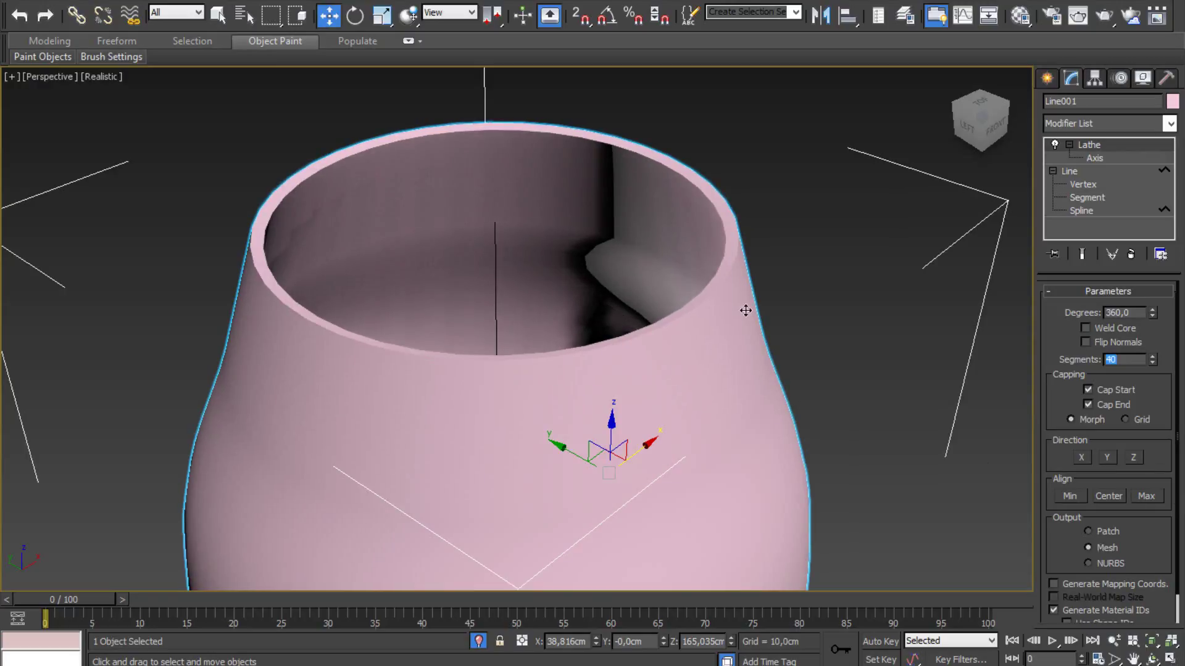
middle_drag(700, 393, 694, 334)
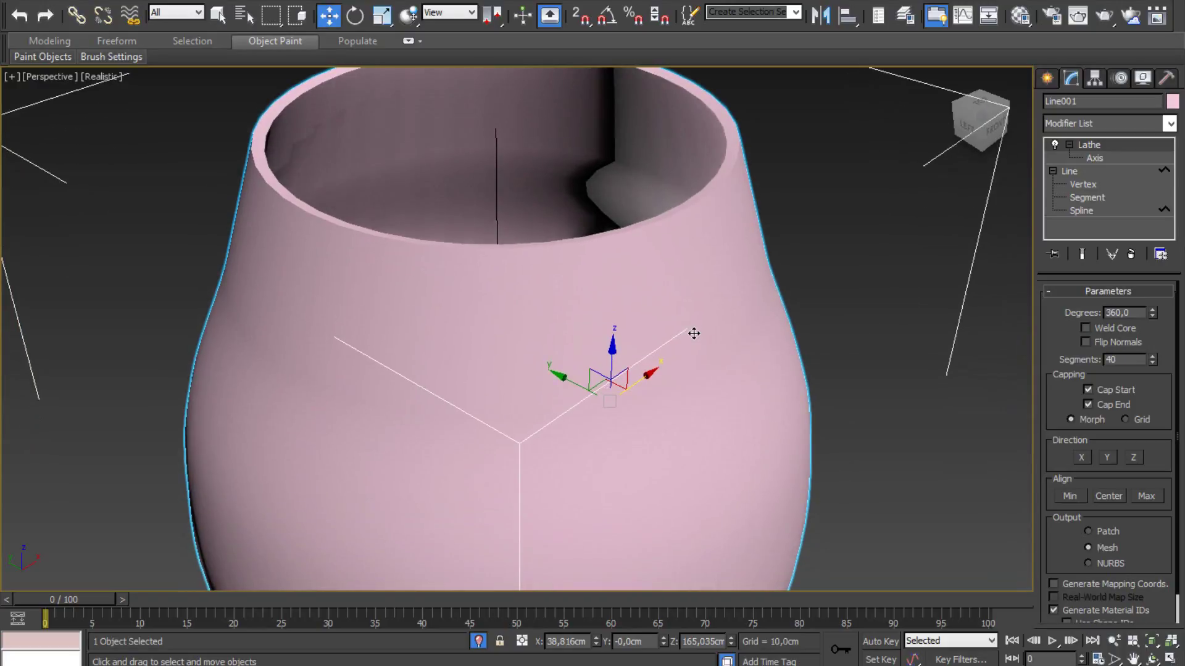
middle_drag(552, 318, 589, 335)
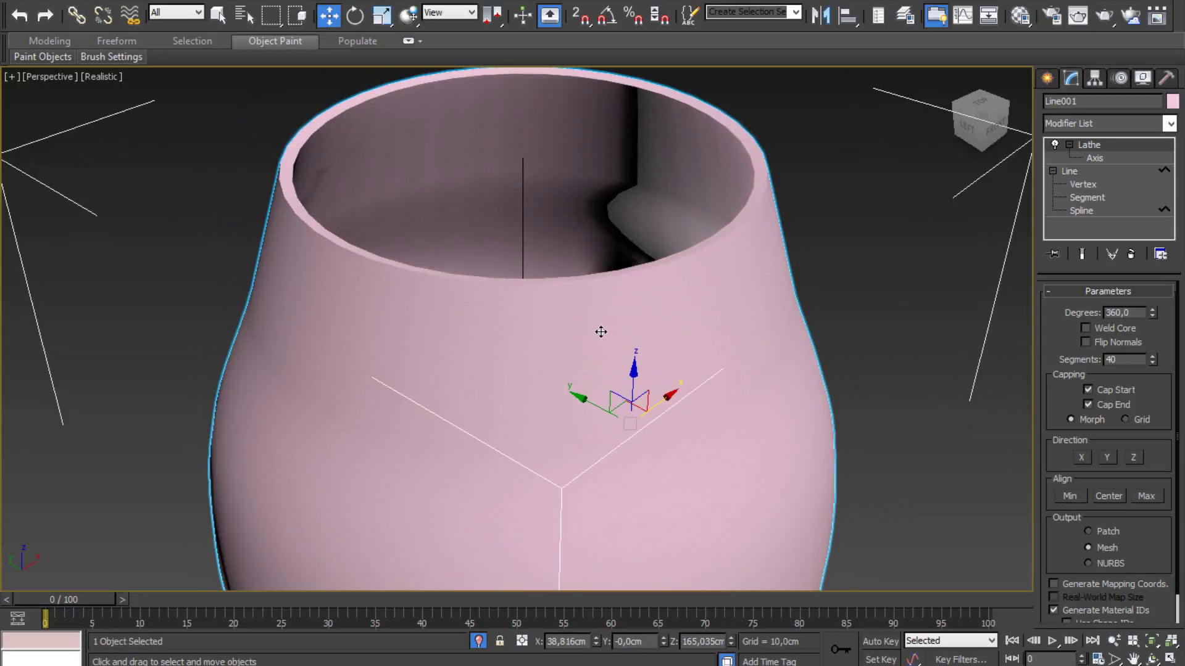
Edit the Line's vertices with Show End Result on, keeping the lathed glass visible.
click(1084, 184)
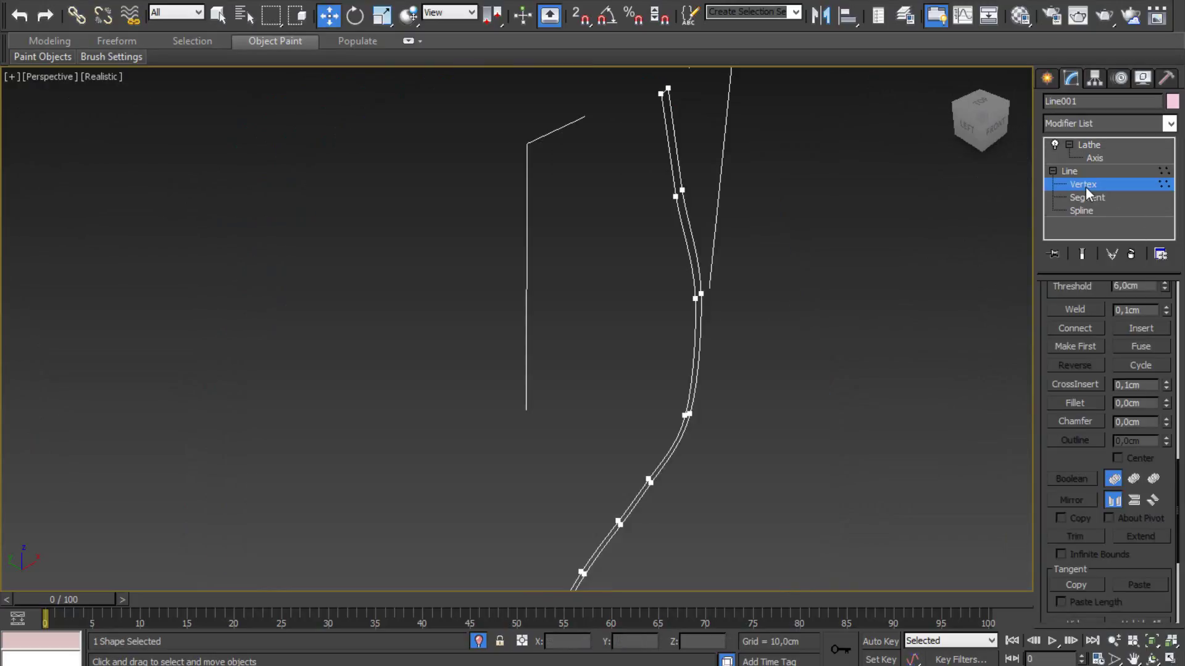
click(1090, 146)
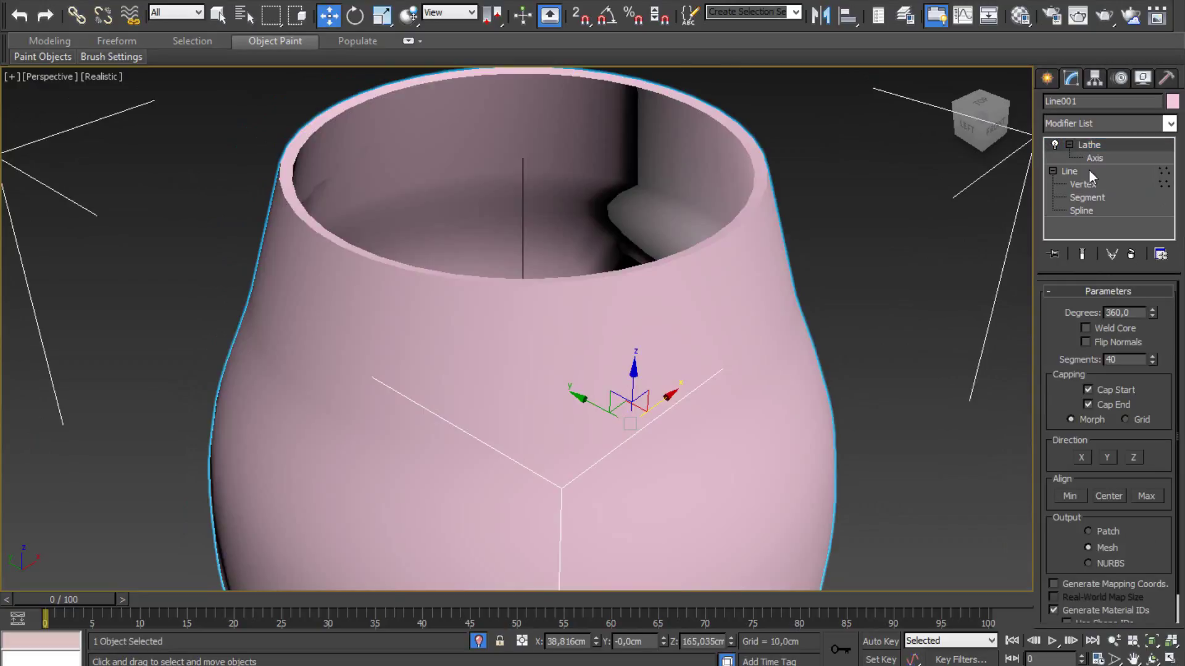
click(1084, 185)
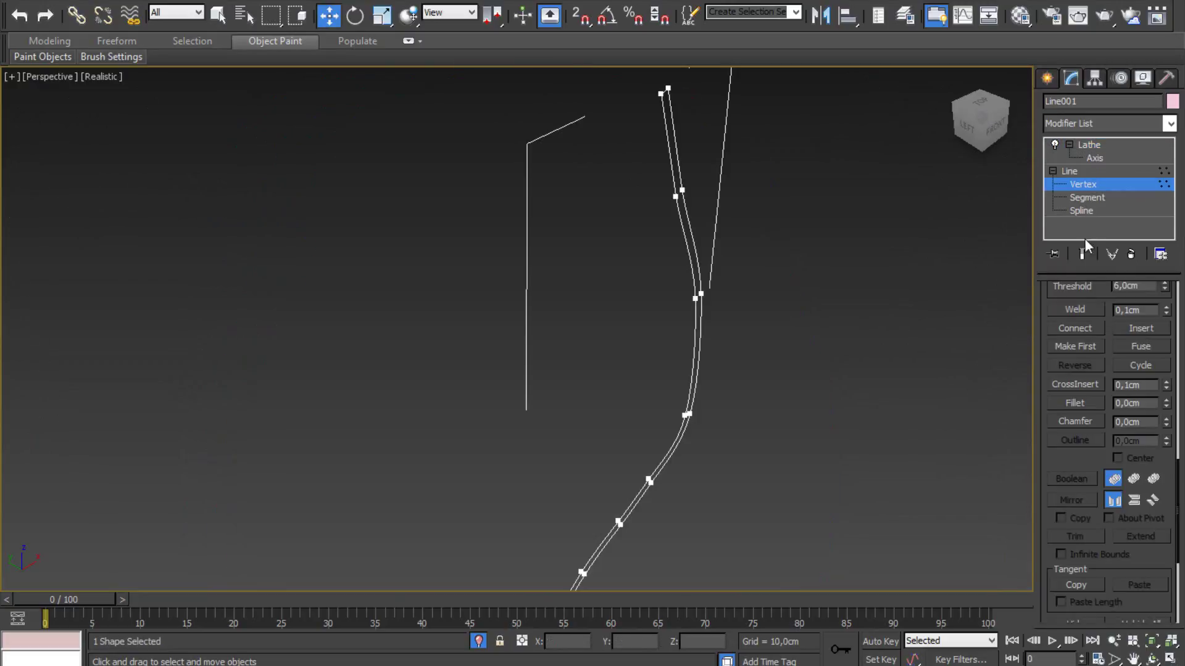
click(1083, 253)
scroll(648, 316, down, 3)
scroll(648, 316, down, 2)
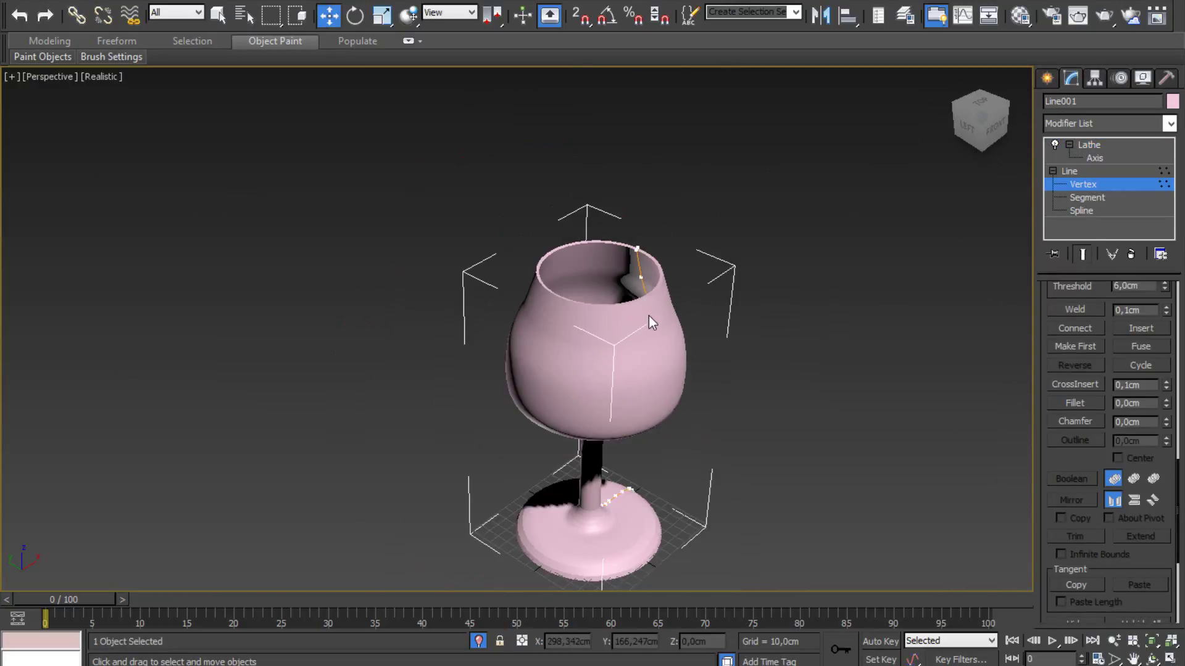
scroll(653, 316, up, 2)
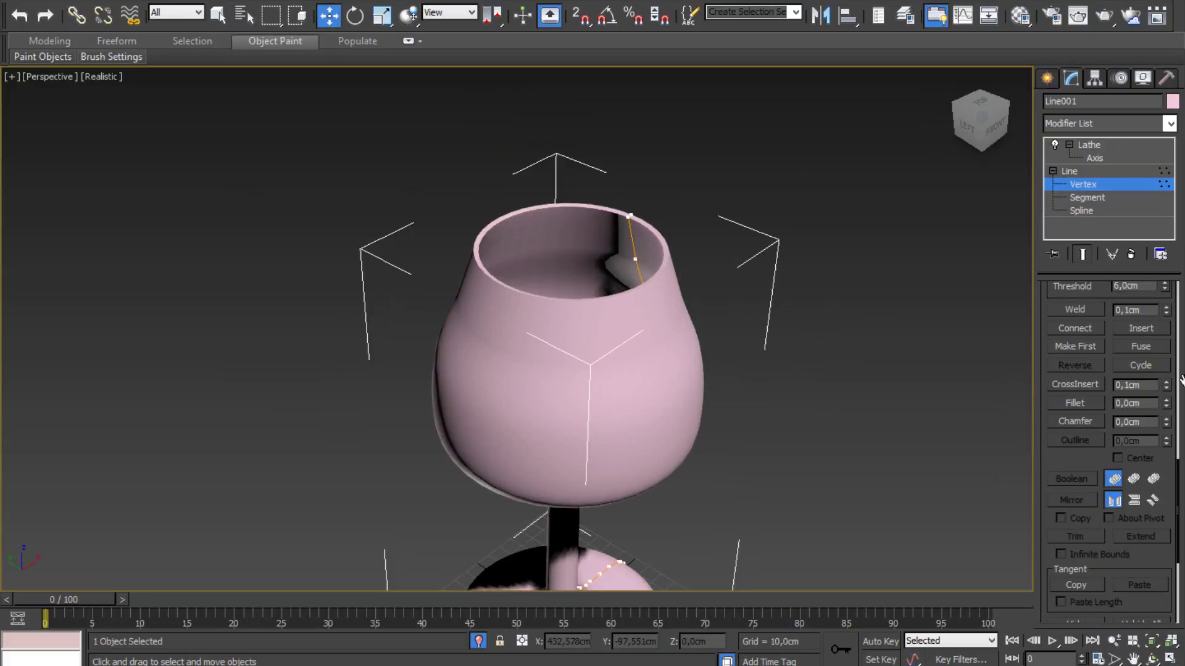
drag(1179, 380, 1179, 614)
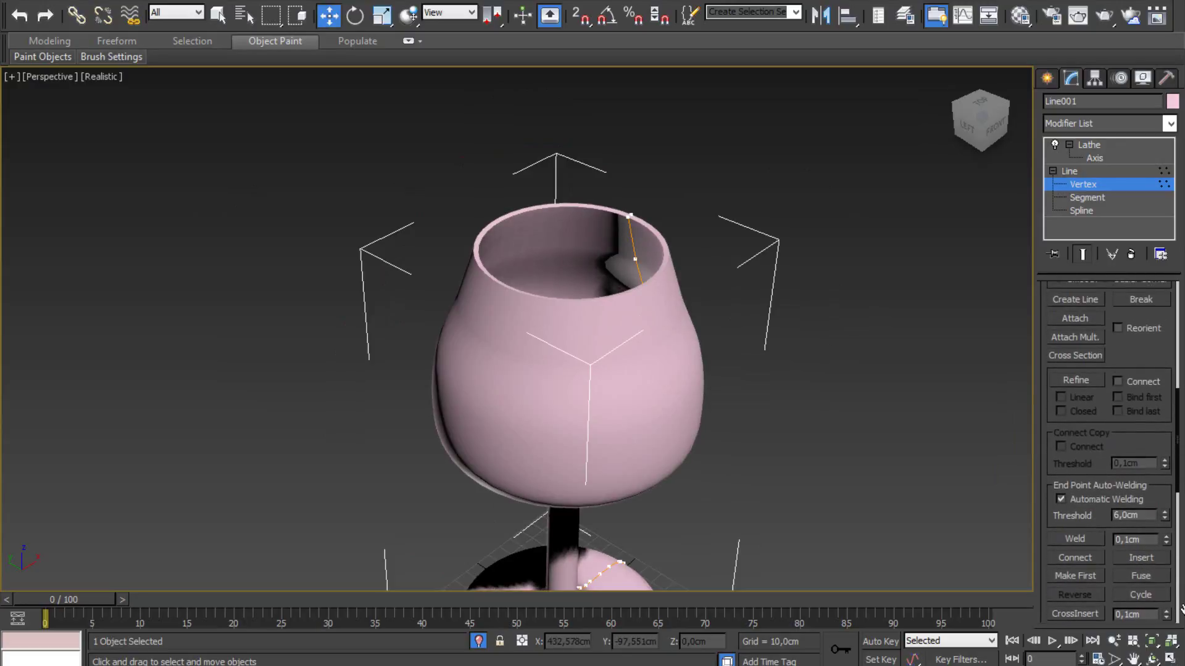
Enable Edged Faces display for the selected glass in Configure Viewports.
click(12, 77)
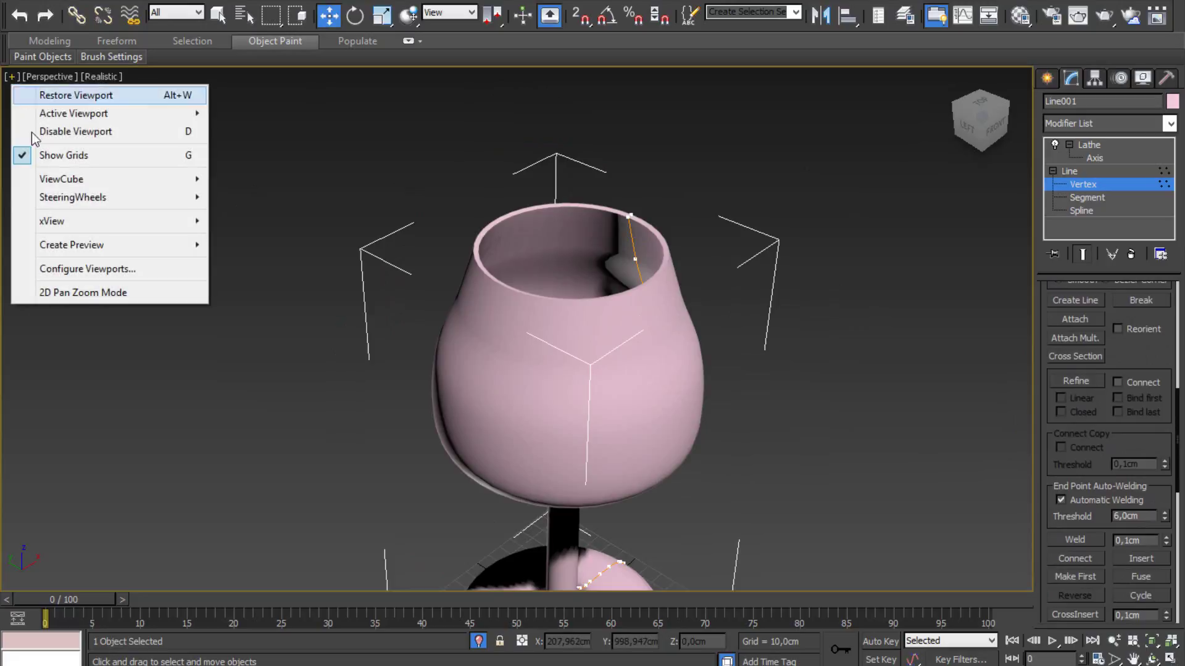
click(73, 271)
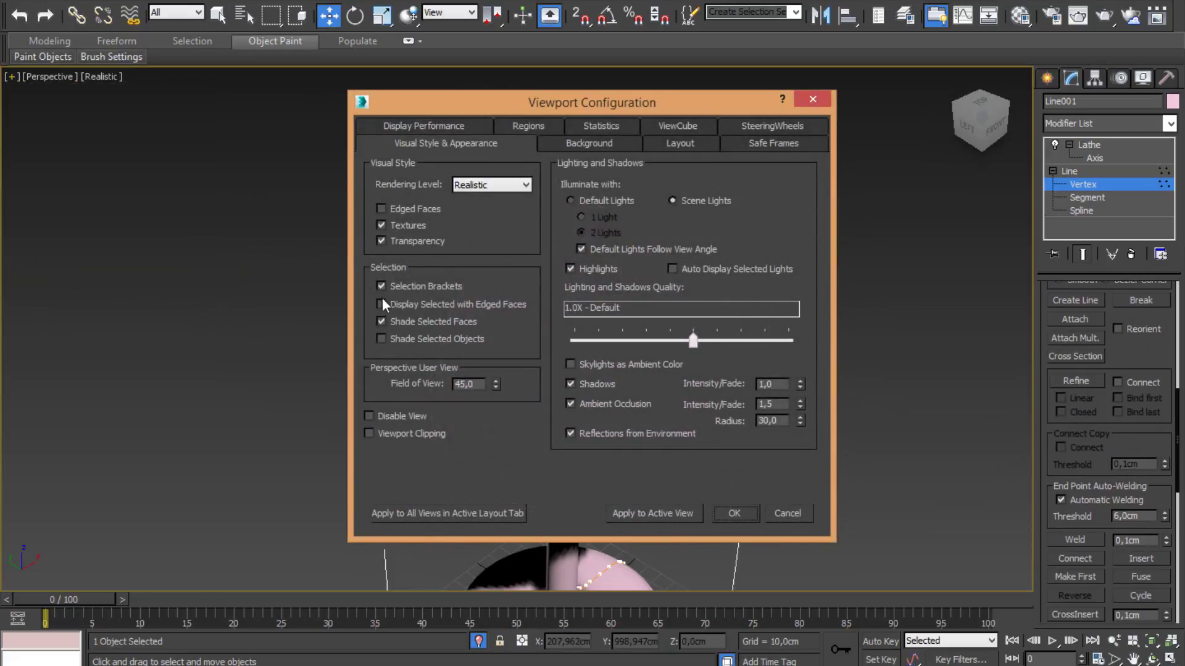
click(747, 516)
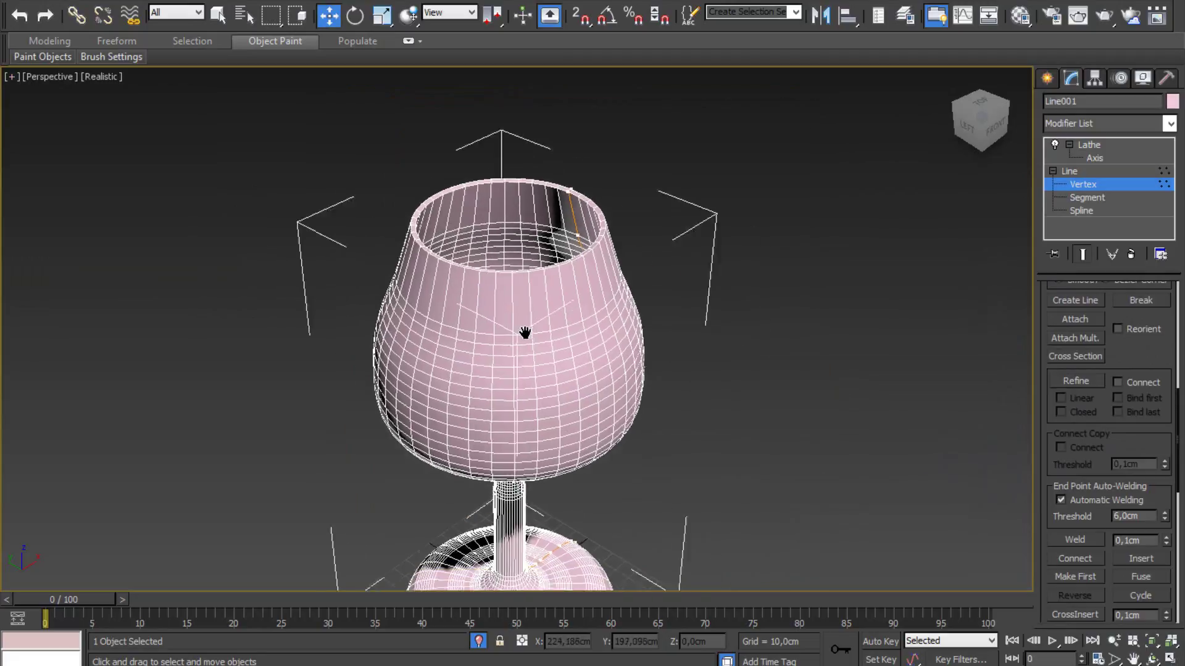
scroll(494, 204, up, 4)
scroll(492, 188, up, 2)
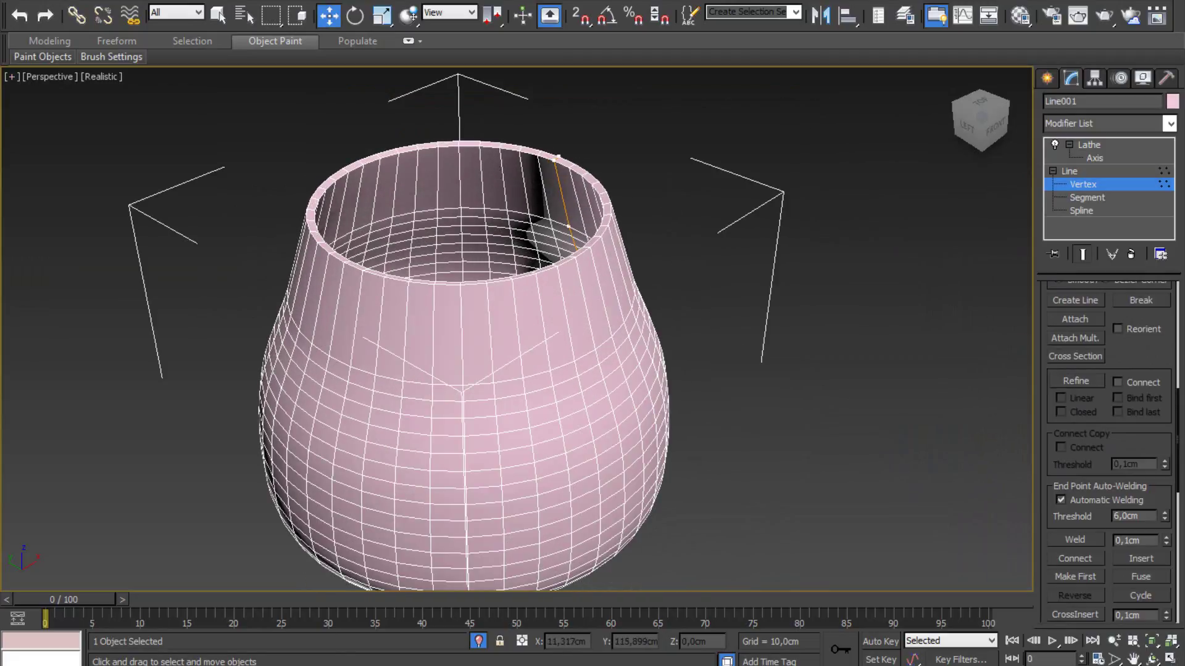
Return to the Line level and raise Interpolation Steps from 5 to 20.
key(1)
scroll(471, 286, up, 5)
scroll(511, 339, up, 2)
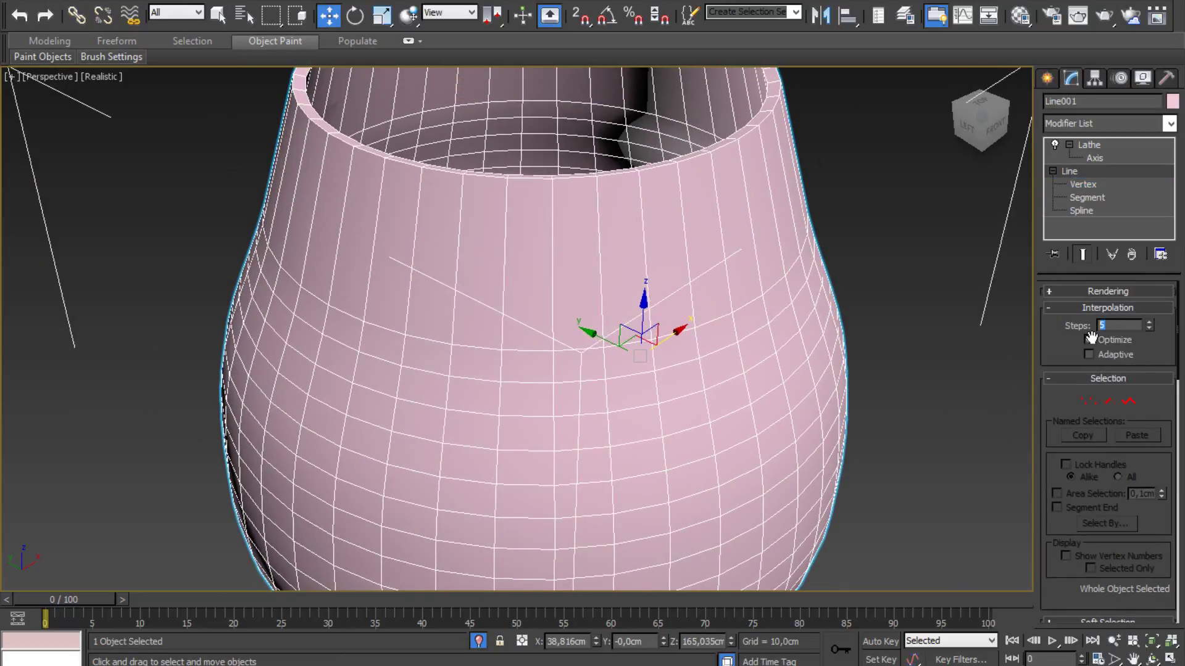
text(20)
key(Return)
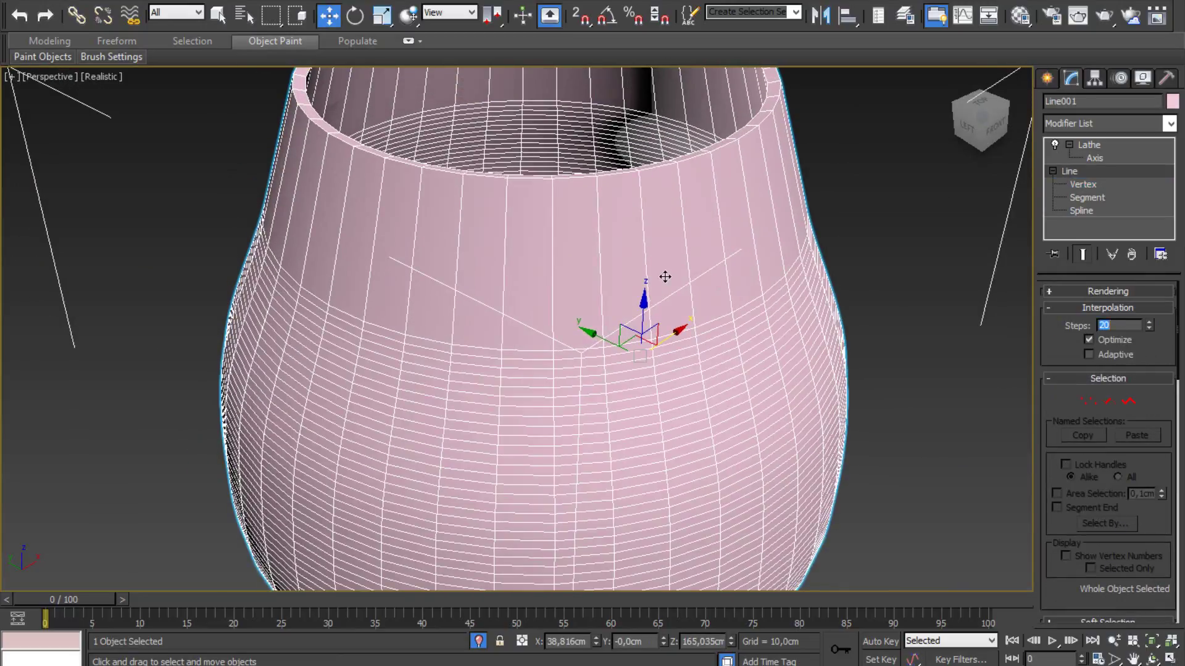
Zoom and pan to centre the smoothed glass, then deselect it.
scroll(667, 275, down, 3)
scroll(568, 256, down, 3)
scroll(578, 298, up, 1)
middle_drag(577, 298, 557, 267)
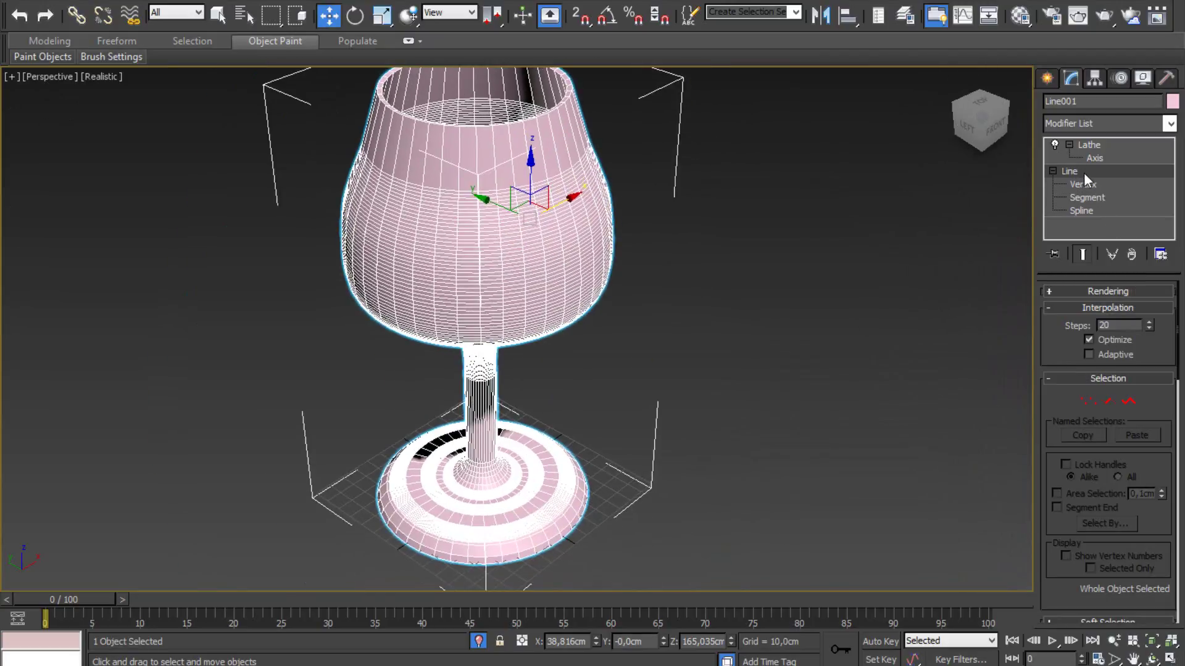
mouse_move(352, 254)
middle_down()
mouse_move(463, 275)
mouse_move(459, 285)
middle_up()
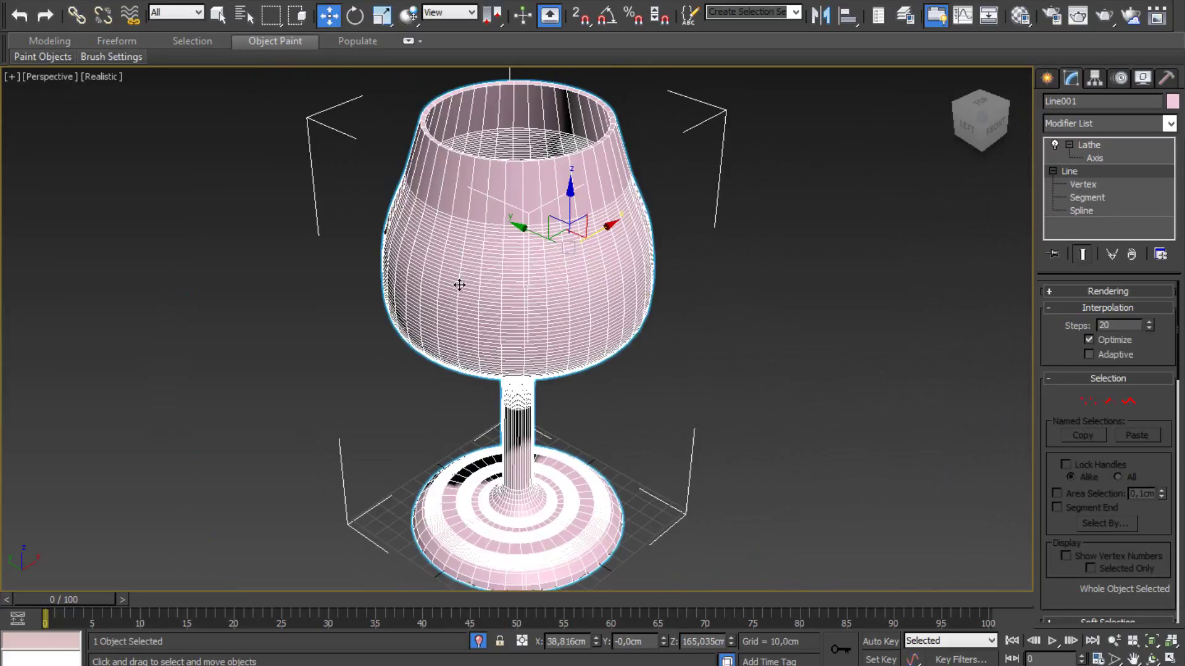
mouse_move(980, 119)
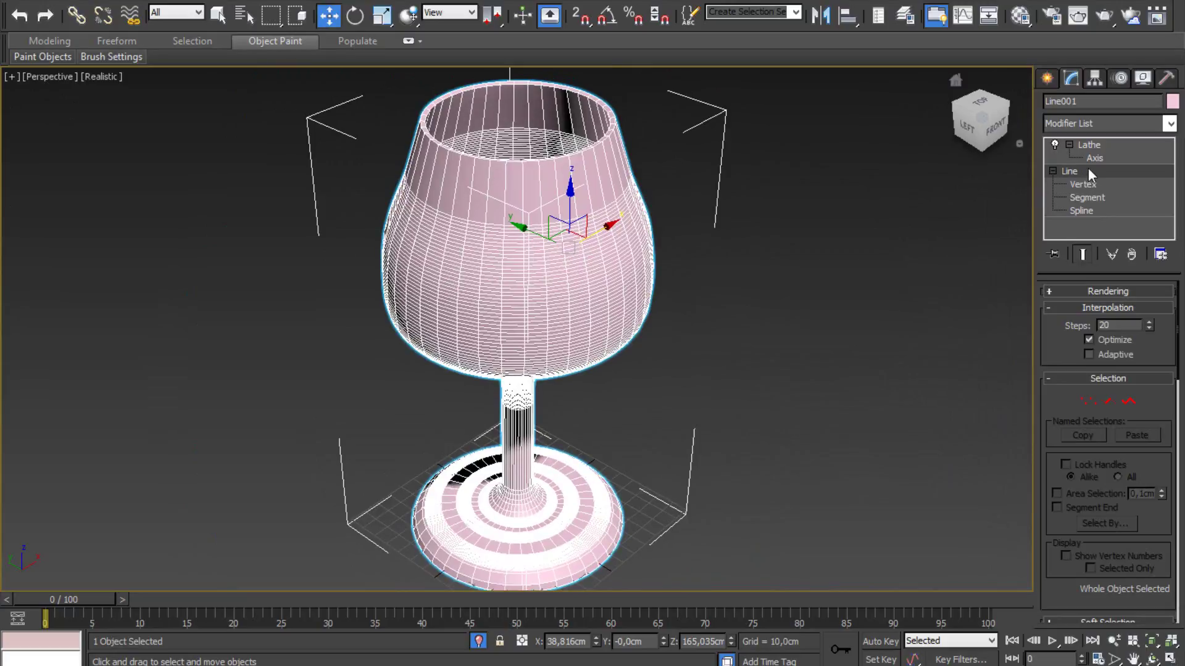
middle_drag(542, 299, 580, 305)
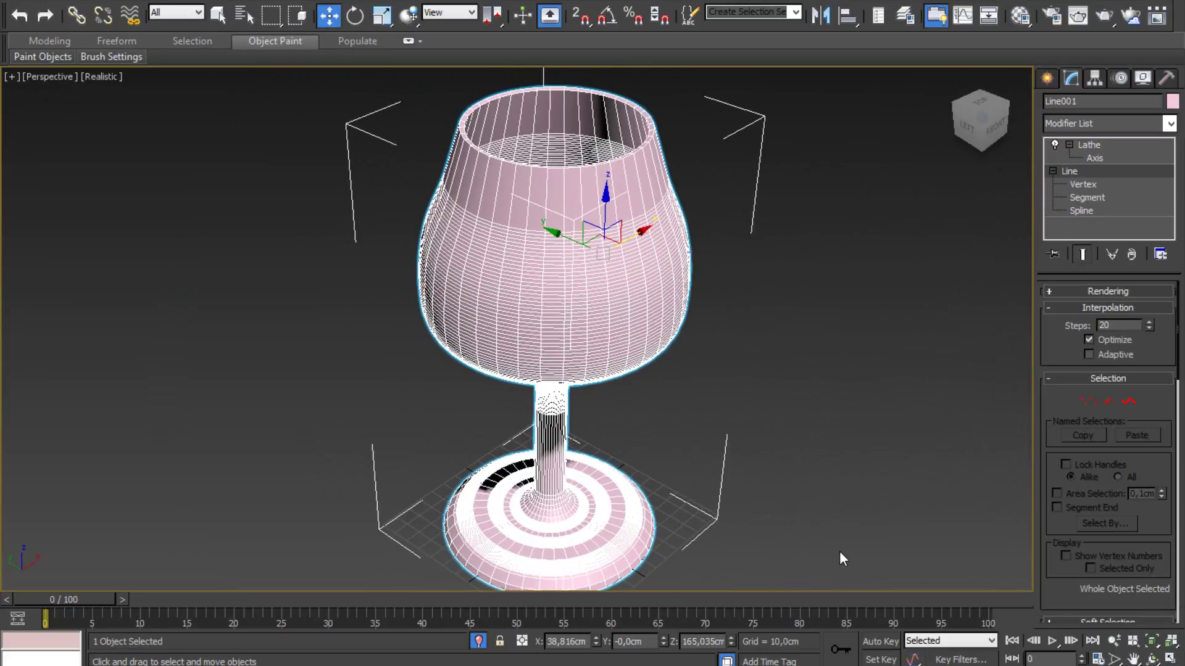
click(809, 360)
mouse_move(685, 345)
middle_down()
mouse_move(623, 361)
mouse_move(630, 381)
mouse_move(679, 331)
middle_up()
Orbit toward the glass rim and switch the viewport from Realistic to Shaded display.
key(ctrl+r)
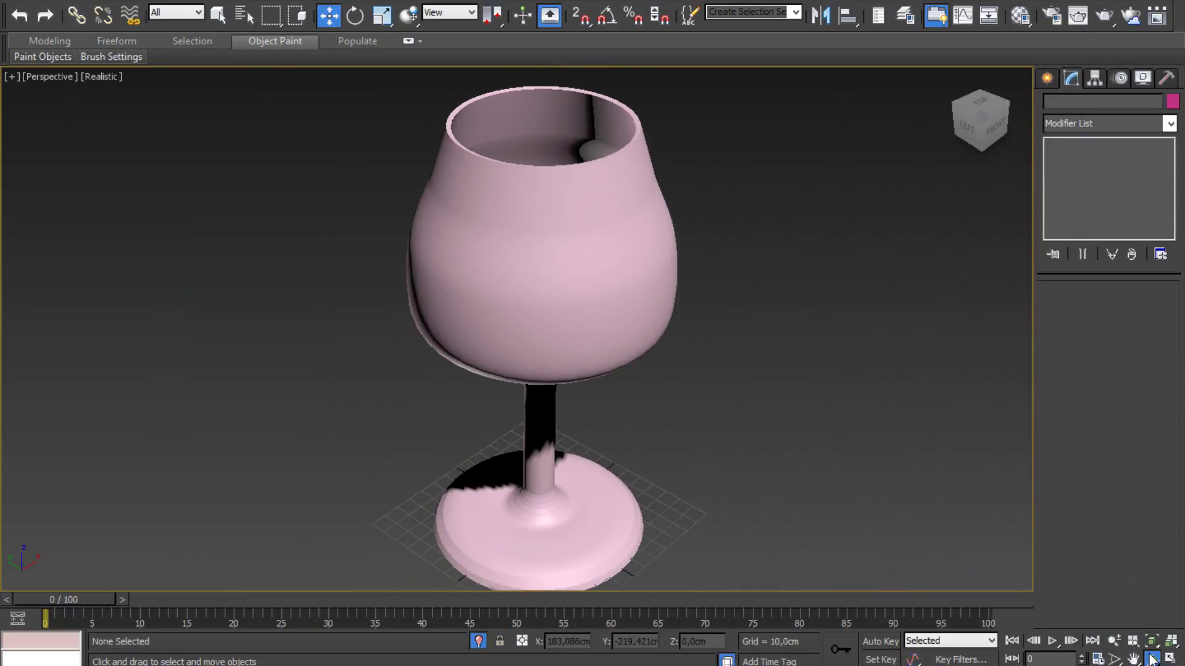
mouse_move(598, 423)
mouse_down()
mouse_move(569, 339)
mouse_move(616, 330)
mouse_move(502, 391)
mouse_move(304, 236)
mouse_up()
click(102, 77)
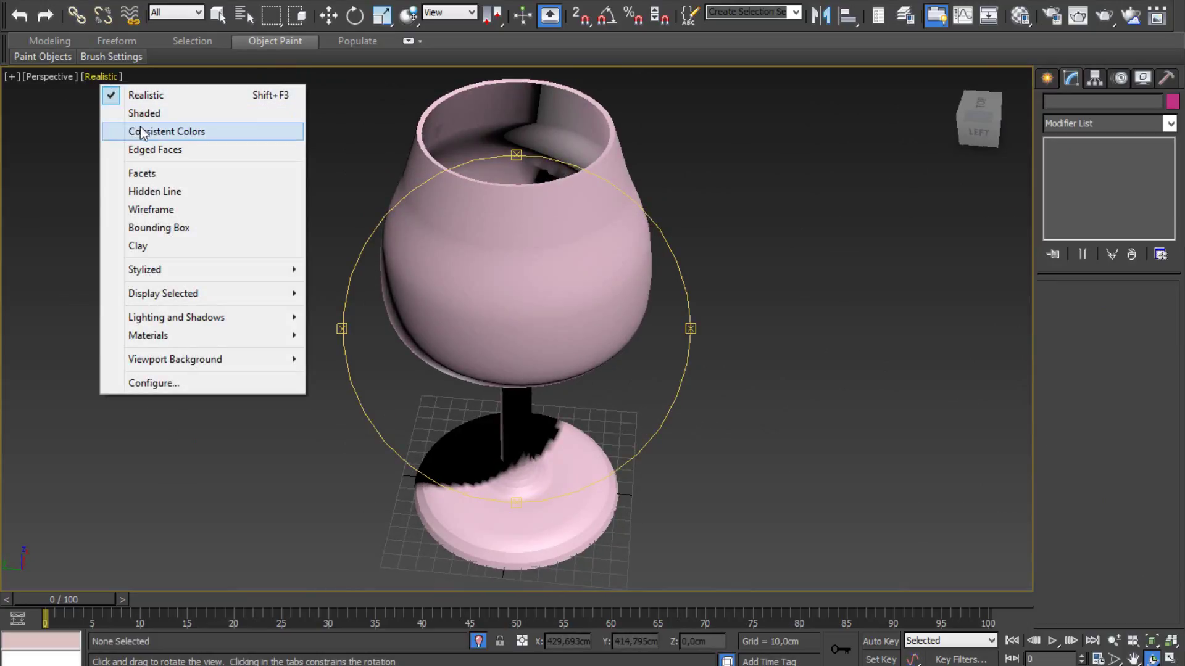
click(133, 112)
Orbit and pan to a level side view to inspect the shaded wine glass.
mouse_move(477, 294)
mouse_down()
mouse_move(582, 299)
mouse_move(465, 370)
mouse_move(378, 330)
mouse_move(226, 354)
mouse_move(336, 410)
mouse_move(455, 402)
mouse_move(654, 323)
mouse_move(558, 328)
mouse_move(520, 404)
mouse_move(484, 370)
mouse_move(368, 344)
mouse_move(285, 343)
mouse_move(555, 405)
mouse_move(555, 312)
mouse_move(527, 333)
mouse_up()
mouse_move(574, 418)
mouse_down()
mouse_move(452, 368)
mouse_move(437, 345)
mouse_move(488, 390)
mouse_up()
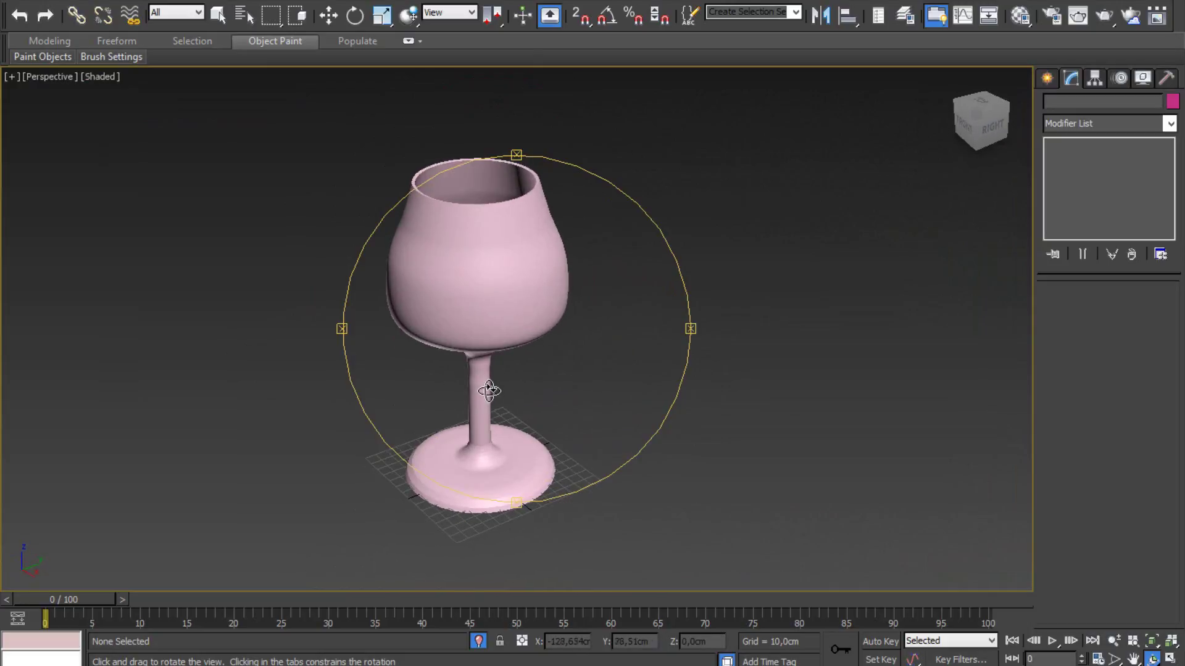
mouse_move(495, 391)
middle_down()
mouse_move(575, 362)
mouse_move(563, 320)
mouse_move(545, 326)
mouse_move(540, 291)
middle_up()
scroll(551, 347, up, 4)
scroll(551, 346, down, 4)
scroll(540, 290, up, 4)
scroll(536, 299, down, 4)
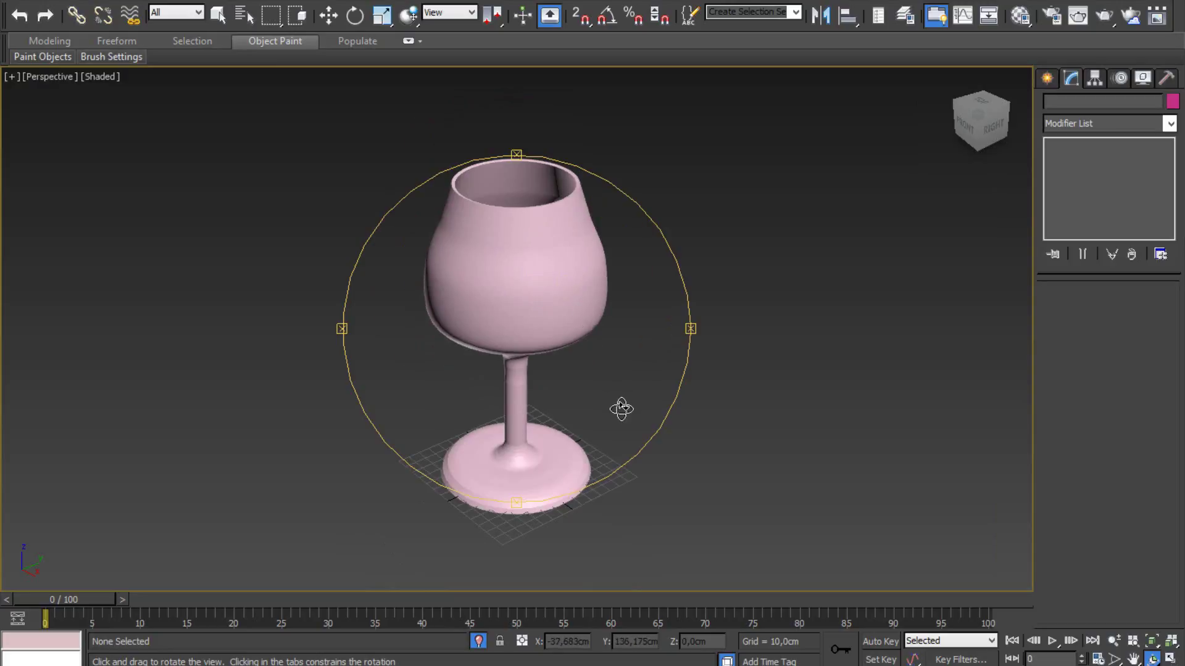
mouse_move(564, 270)
mouse_down()
mouse_move(519, 307)
mouse_move(576, 275)
mouse_up()
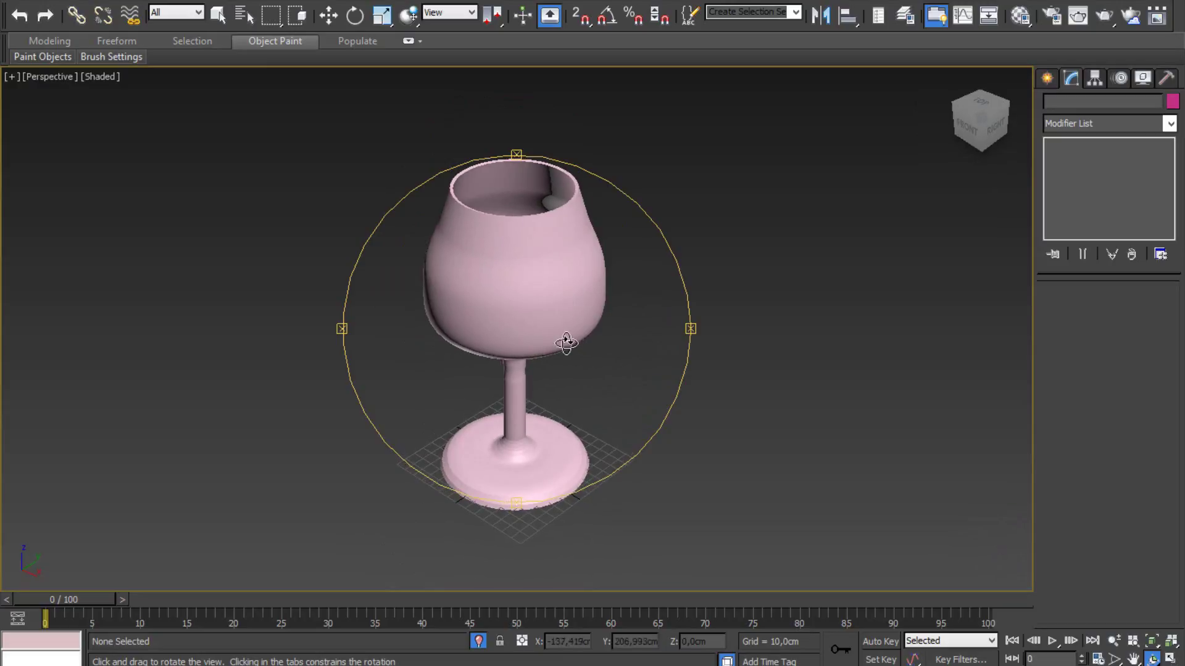
middle_drag(563, 364, 565, 360)
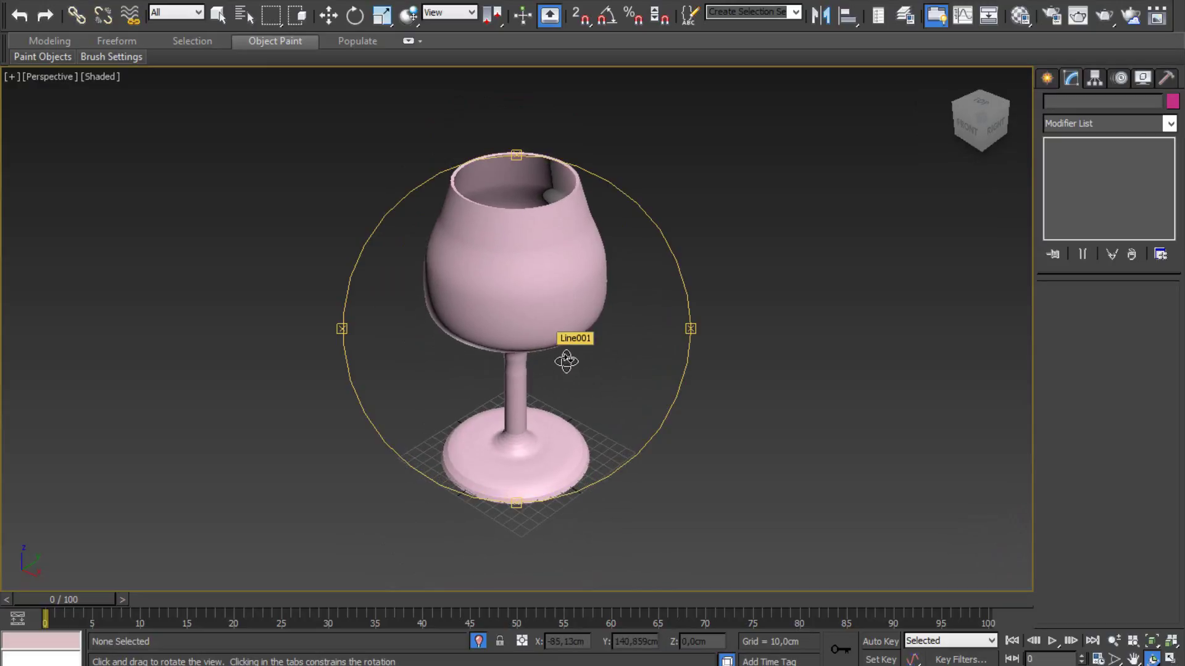